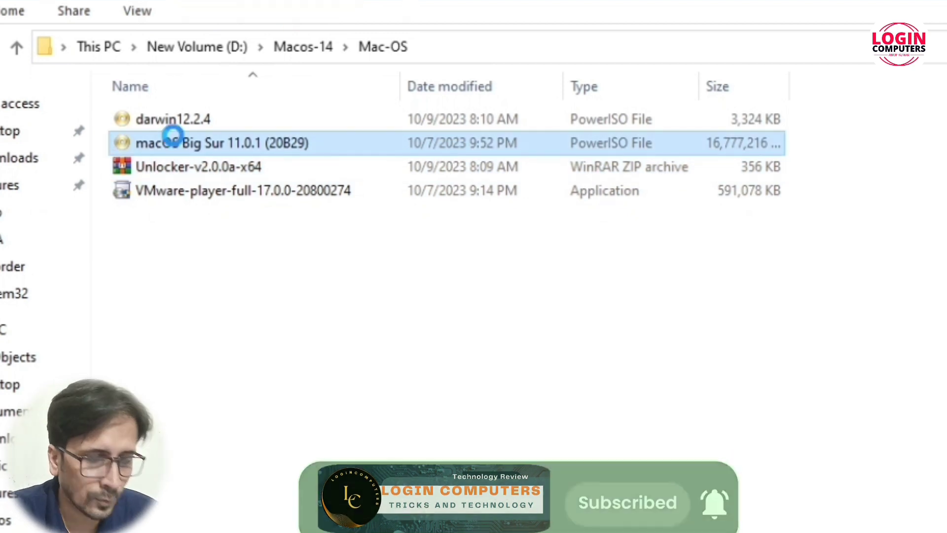
- Check the file type of the macOS Big Sur 11.0.1 (20B29) image in its properties
right_click(174, 143)
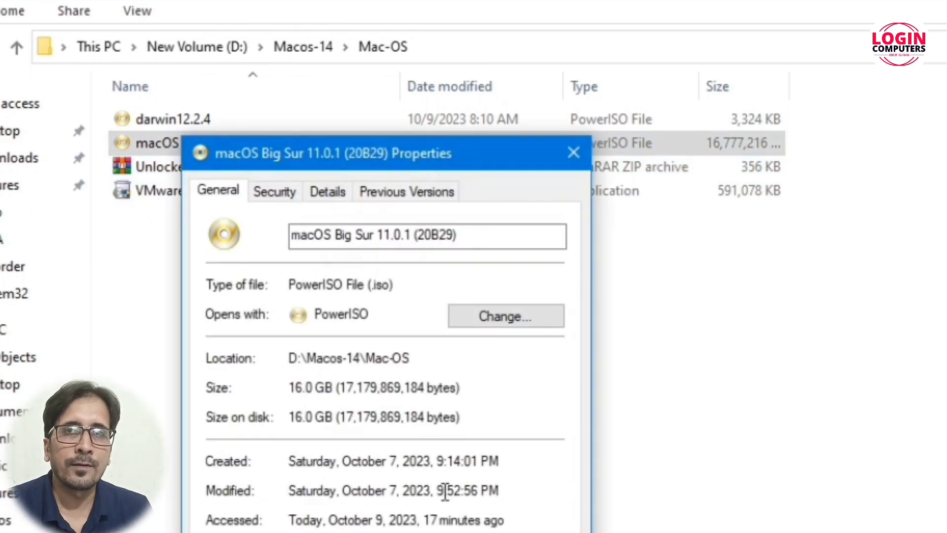
left_click_drag(394, 285, 347, 291)
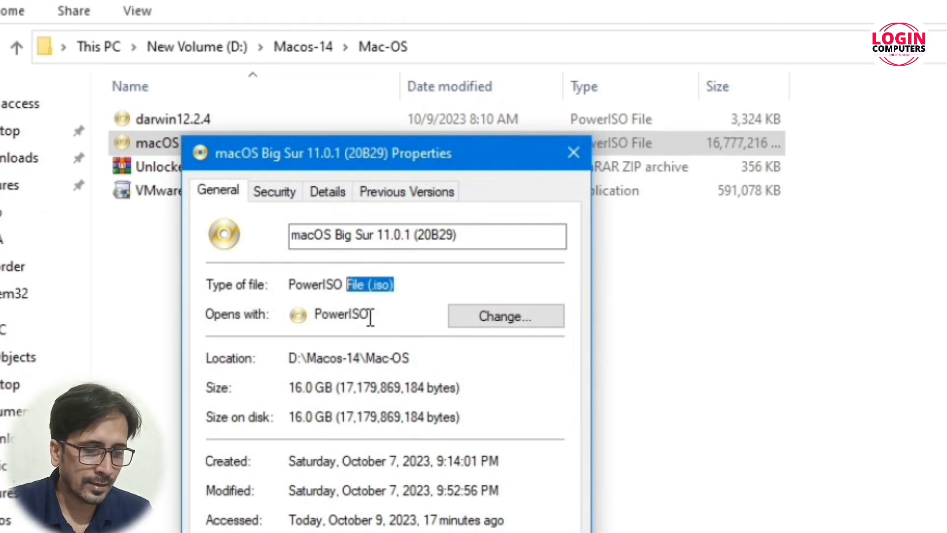
left_click(574, 152)
- Check the file type of darwin12.2.4 in its properties, then select the VMware-player-full-17.0.0 installer in the Mac-OS folder
left_click(183, 119)
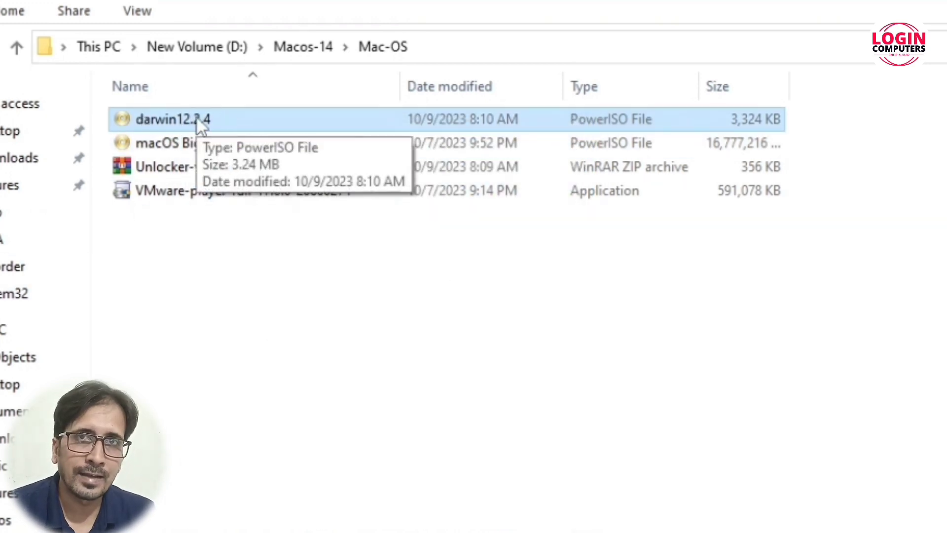
right_click(200, 123)
left_click(276, 531)
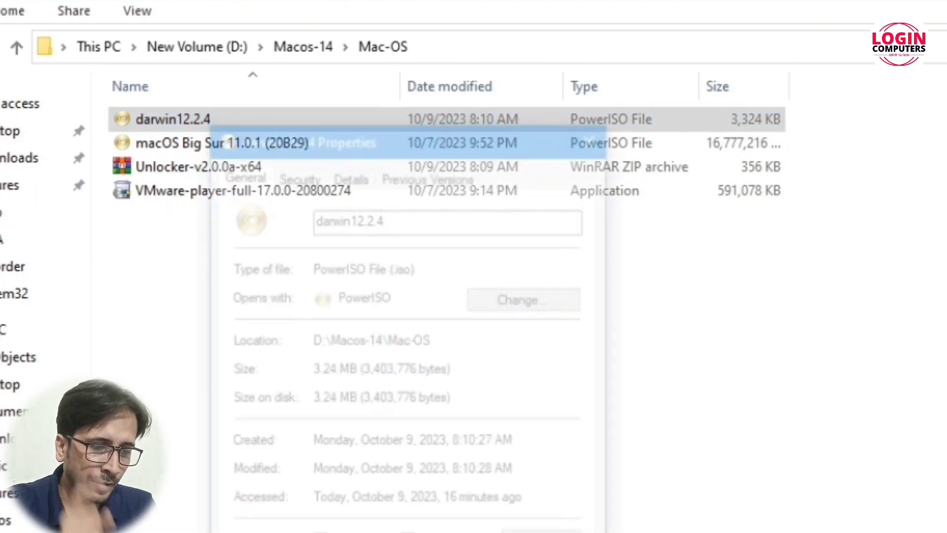
left_click_drag(418, 268, 381, 268)
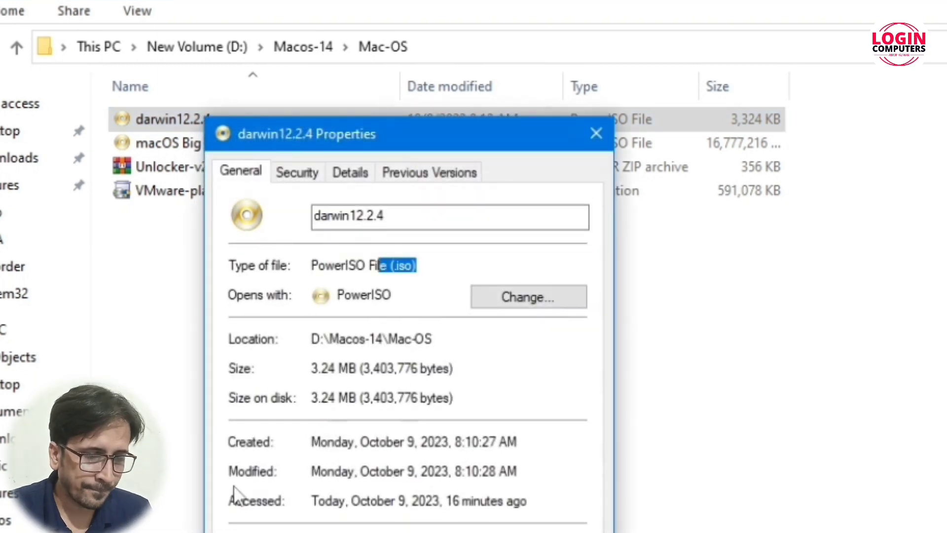
left_click(523, 530)
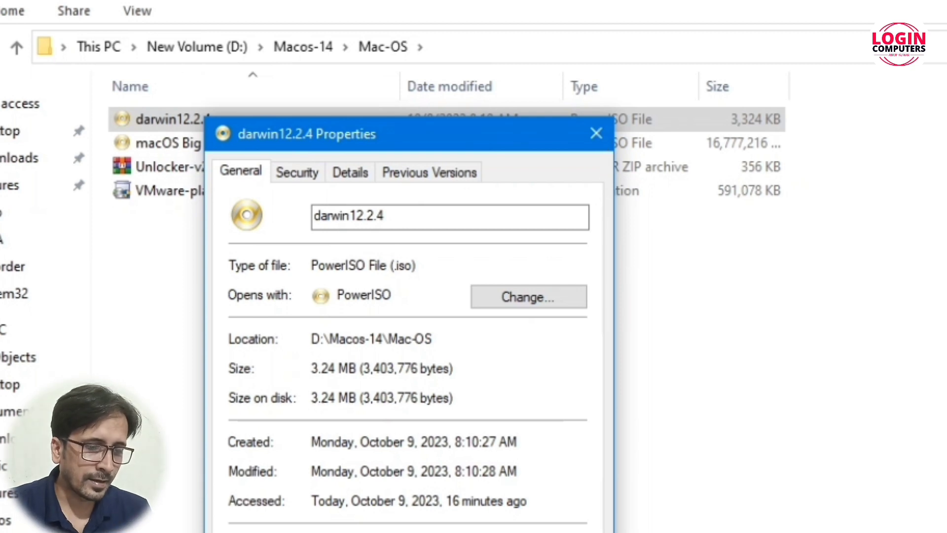
left_click(597, 134)
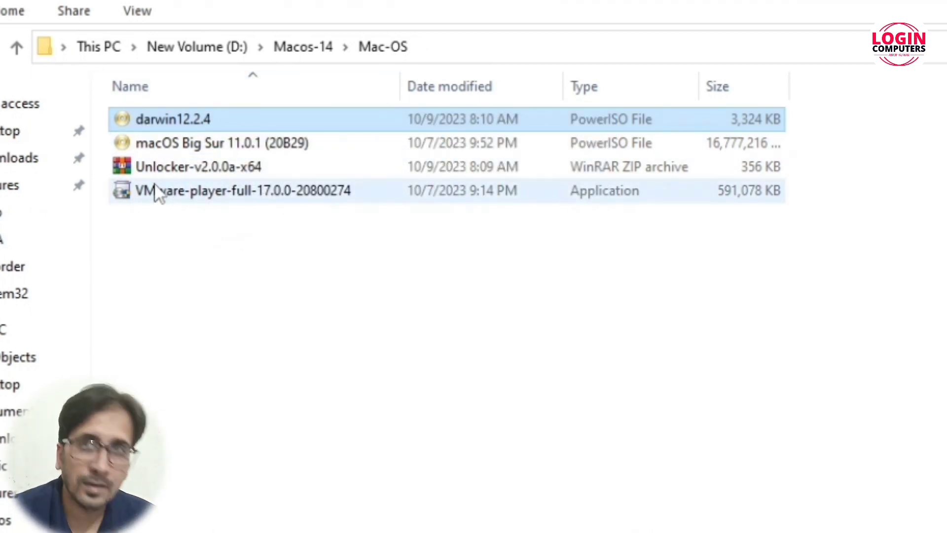
left_click(196, 197)
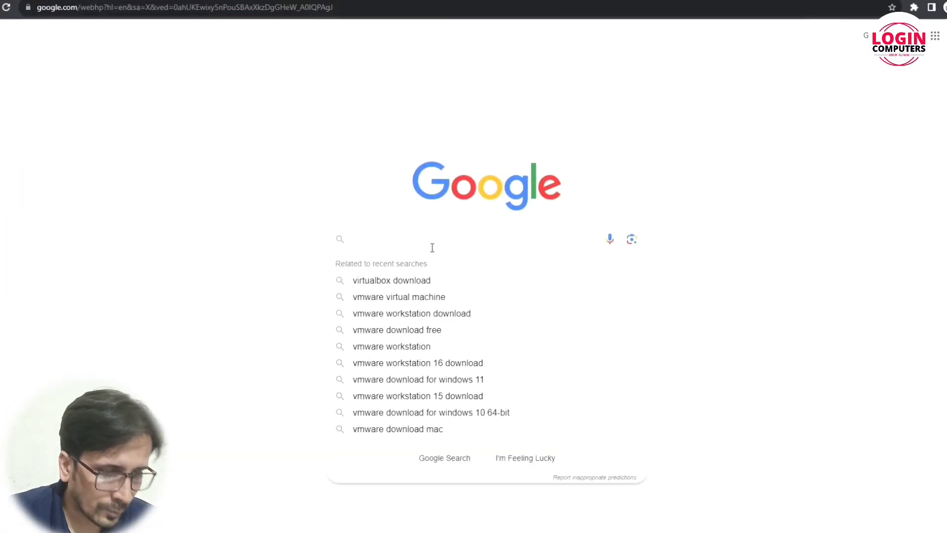
- In the web browser, search Google for "vmware download" and open the Download VMware Workstation Player result
type("vmware download")
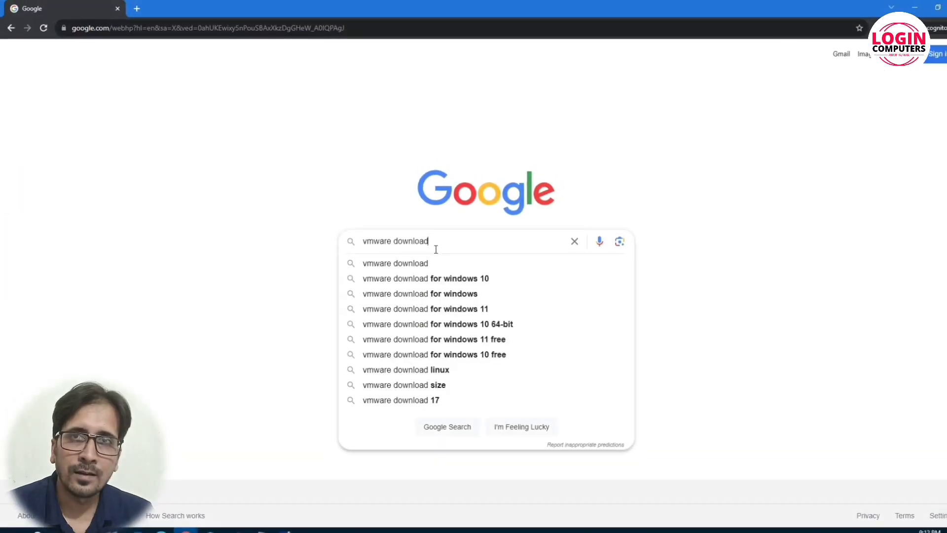
key("Return")
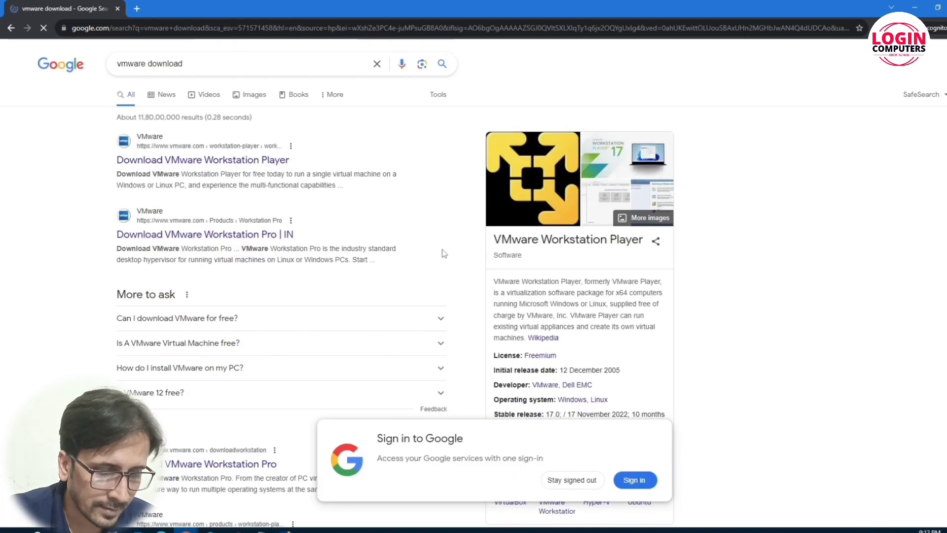
left_click(231, 160)
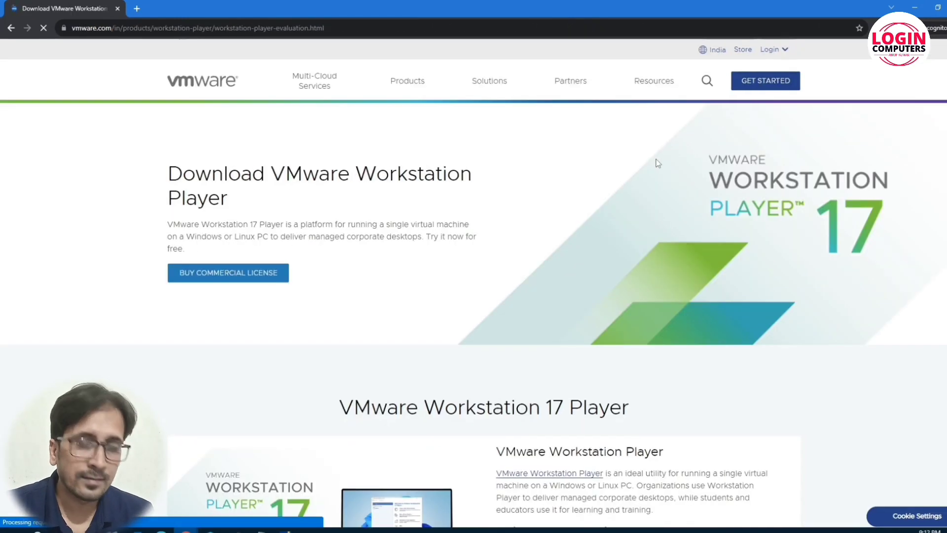
- Download Workstation 17 Player for Windows with the suggested save path and open the folder containing the downloaded installer
scroll(461, 283, "down", 5)
scroll(463, 285, "down", 1)
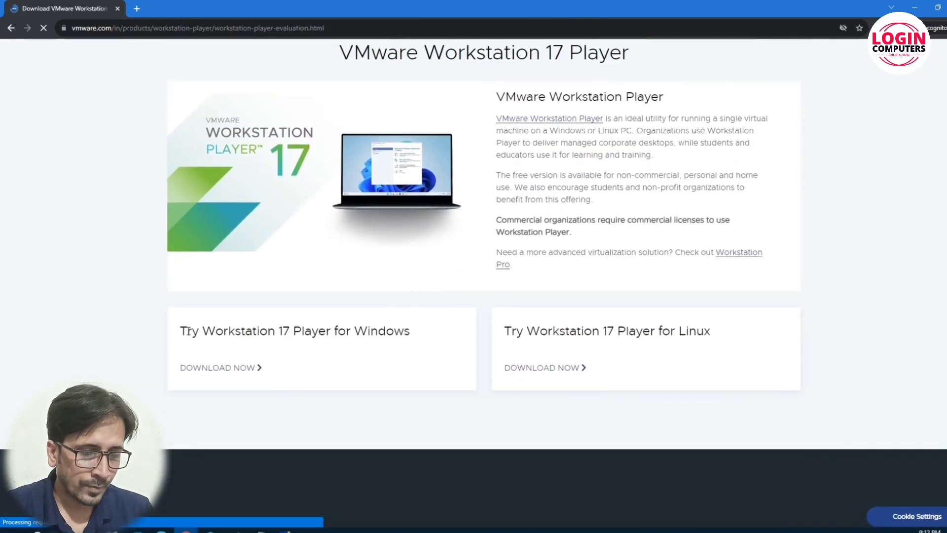
left_click_drag(179, 330, 458, 335)
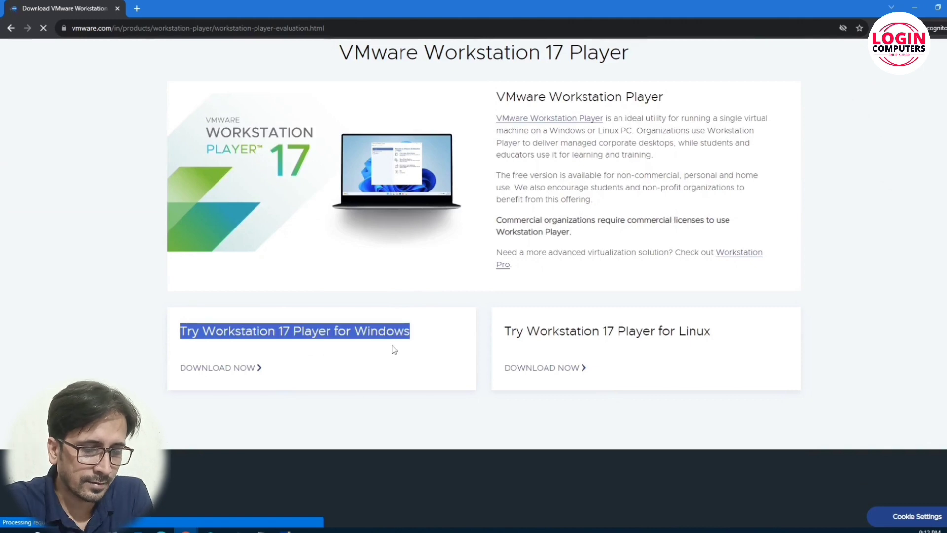
left_click(231, 367)
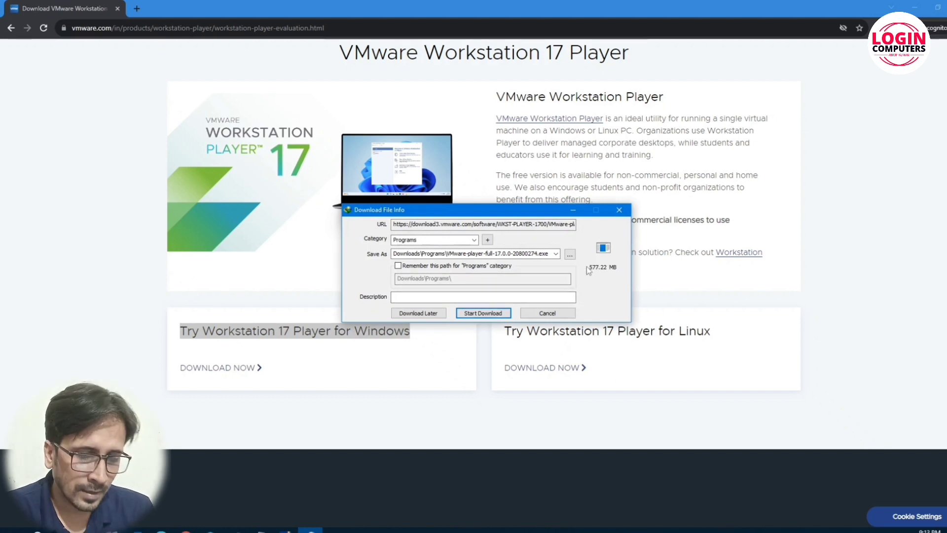
left_click(482, 314)
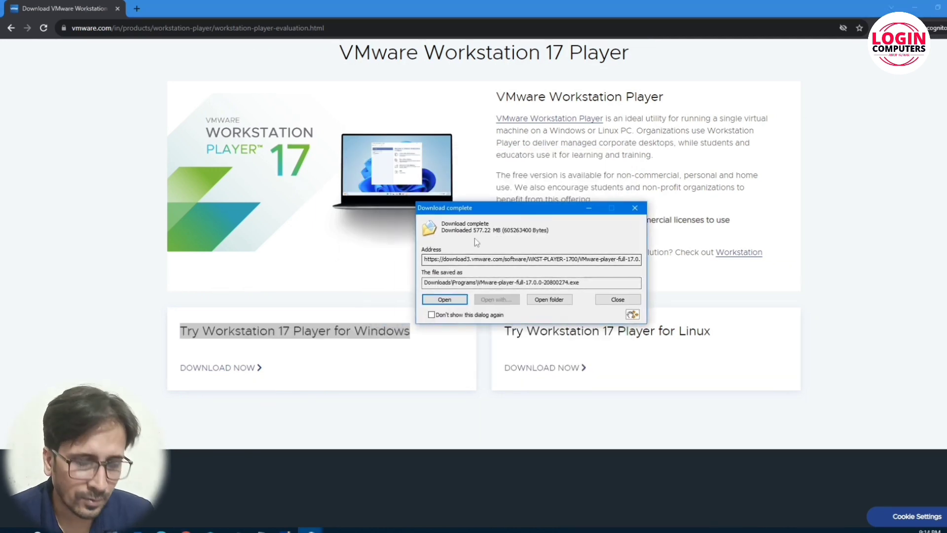
left_click(549, 301)
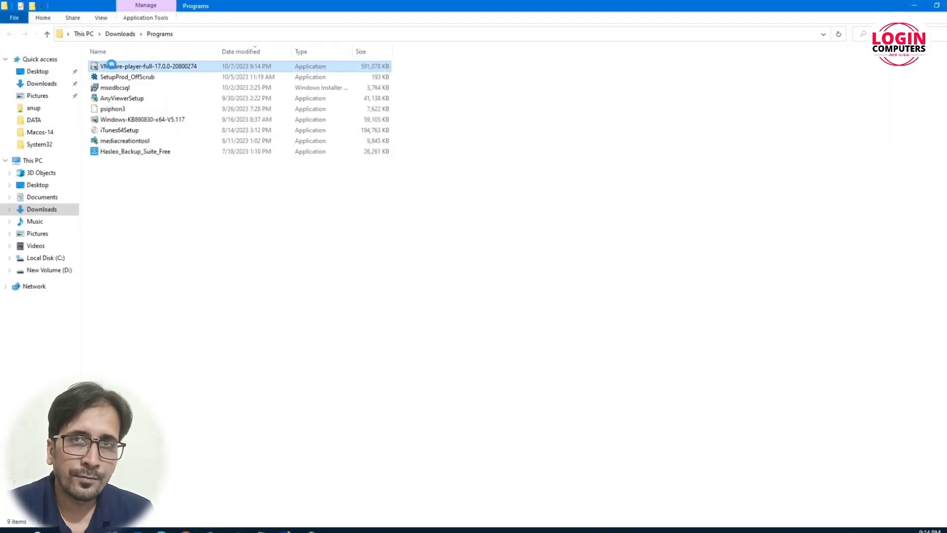
- Launch the downloaded VMware-player-full-17.0.0-20800274 installer and accept the terms of its End-User License Agreement
right_click(111, 64)
left_click(148, 82)
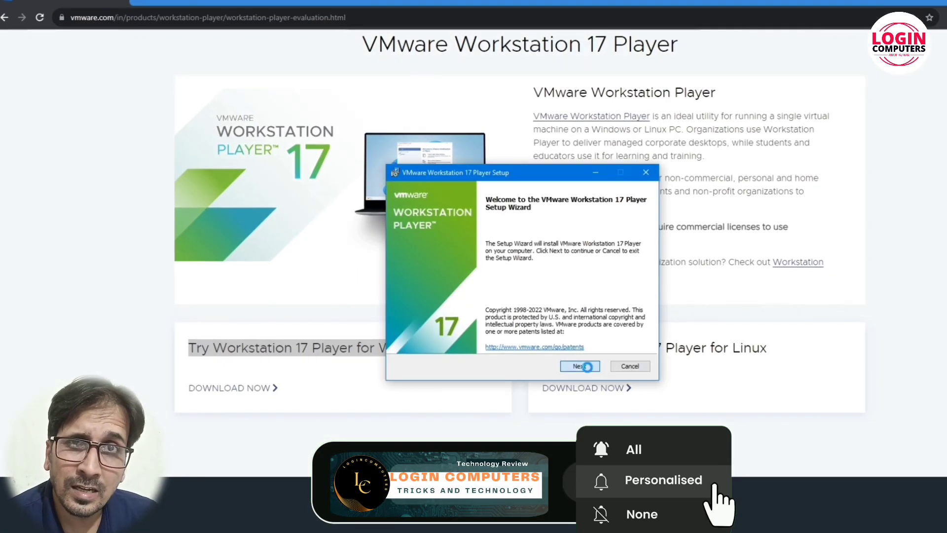
left_click(588, 370)
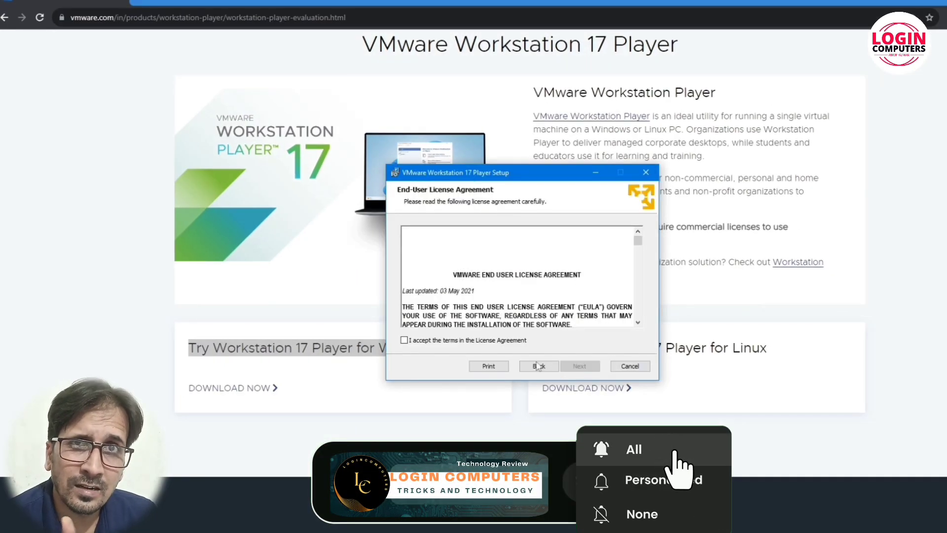
left_click(458, 341)
left_click(570, 365)
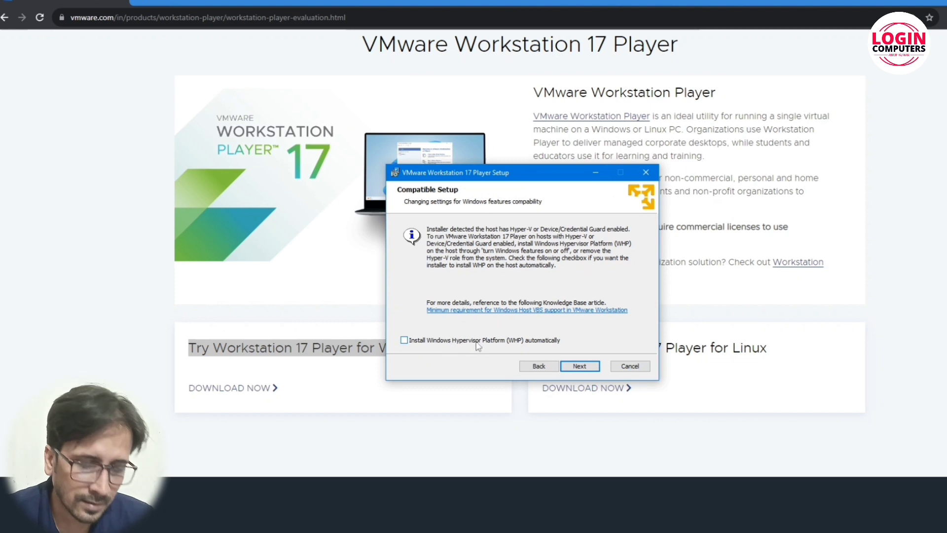
- Proceed through the compatibility, custom setup, user experience and shortcut pages, keeping the default install folder, features, update check and both shortcuts
left_click(555, 347)
left_click(579, 365)
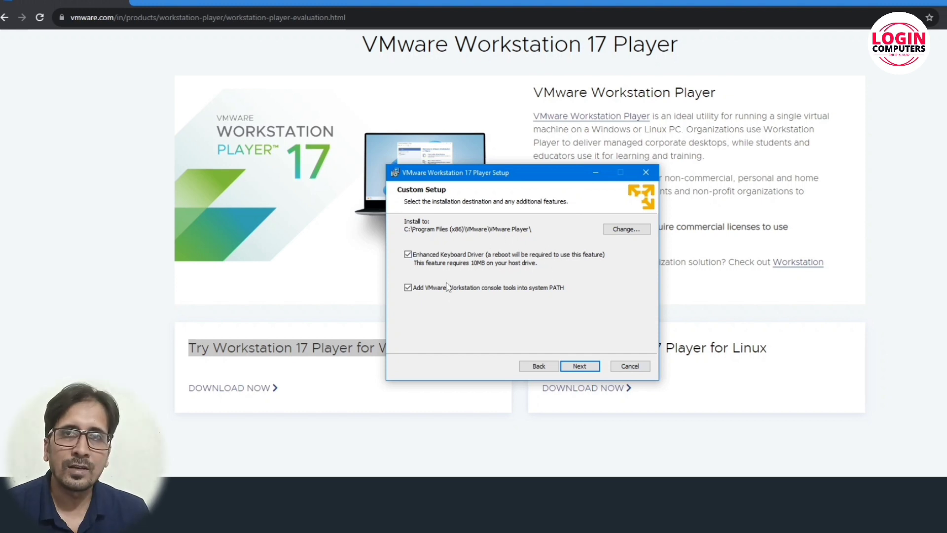
left_click(580, 366)
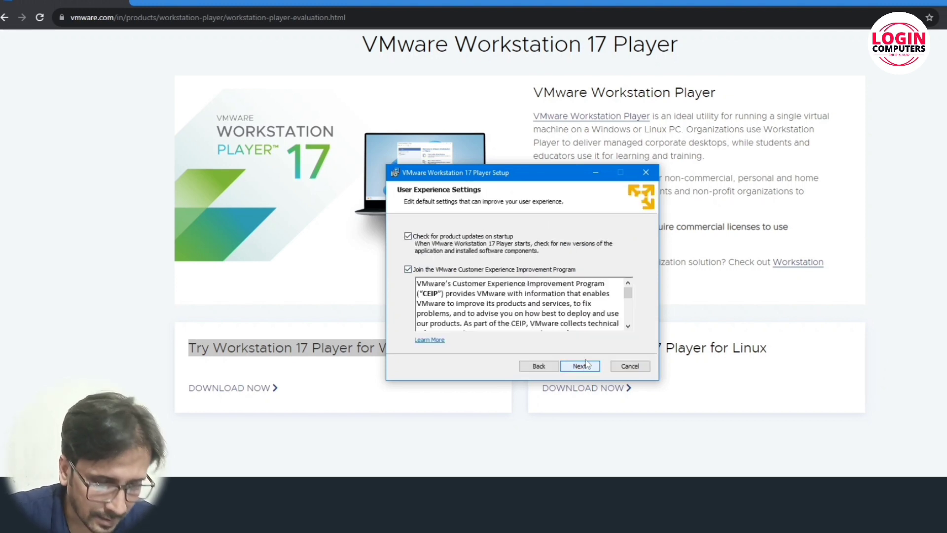
left_click(567, 366)
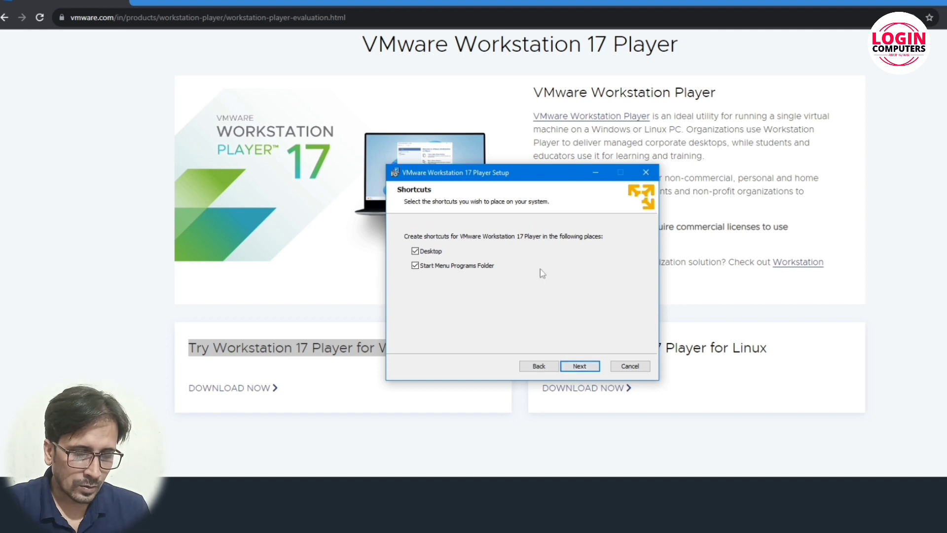
left_click(580, 365)
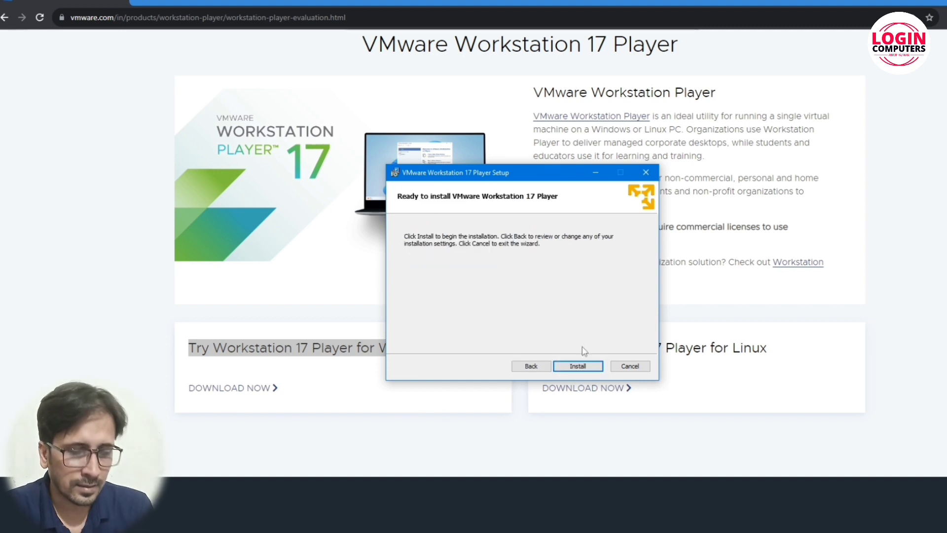
- Install VMware Workstation 17 Player, finish the setup wizard and restart the computer to complete the installation
left_click(579, 365)
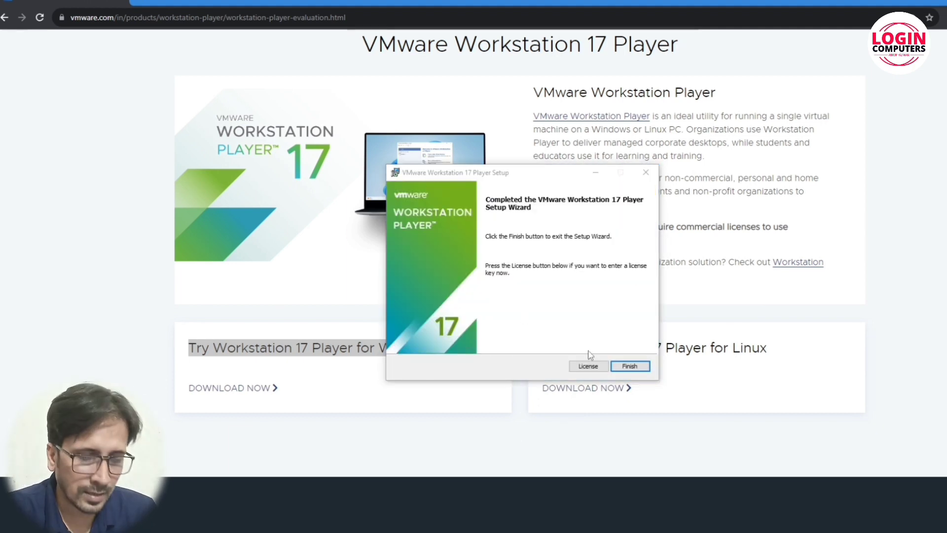
left_click(630, 366)
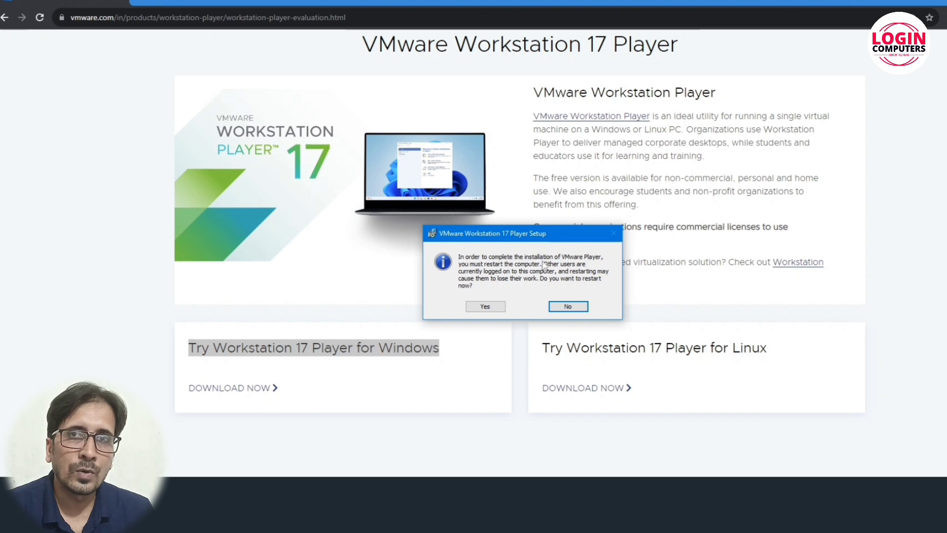
left_click(485, 307)
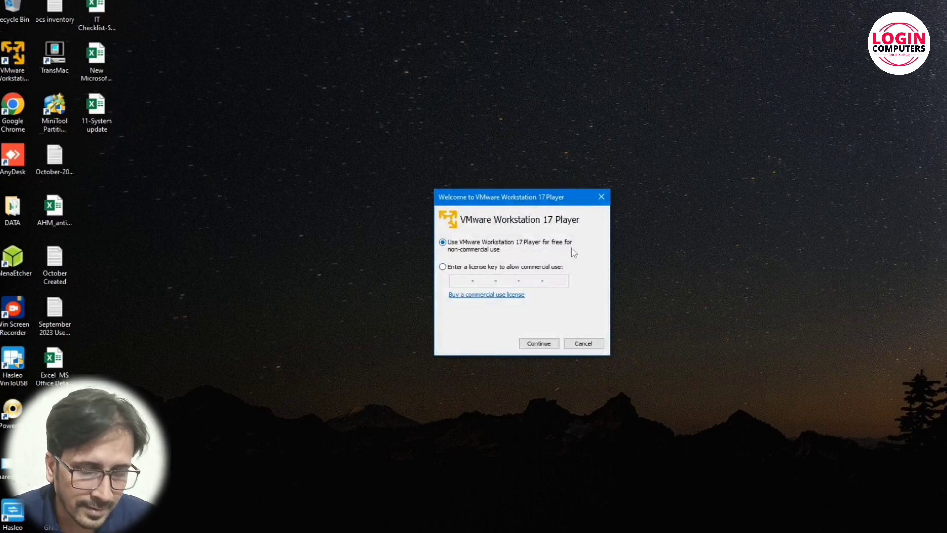
- Continue with free non-commercial use of VMware Workstation 17 Player, finish its welcome dialog and maximize the program window
left_click(540, 344)
left_click(538, 344)
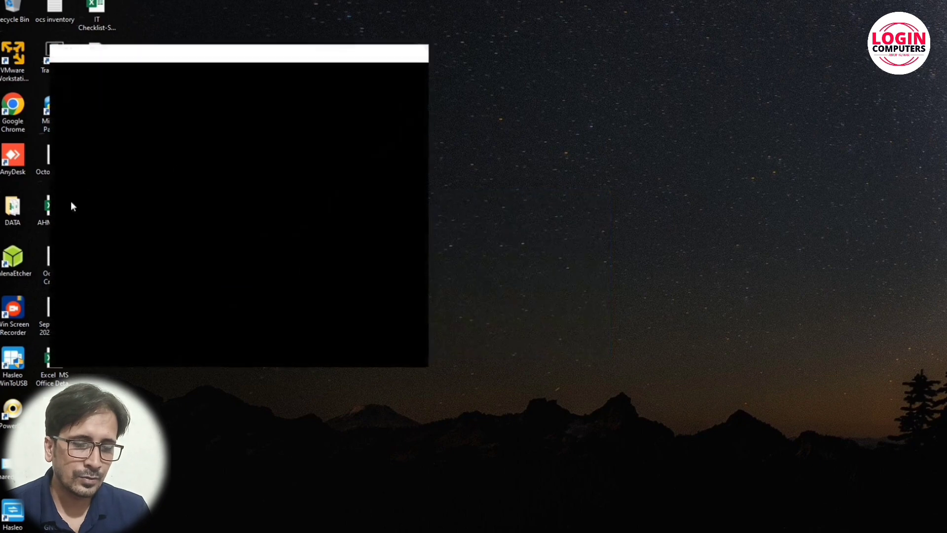
left_click(416, 50)
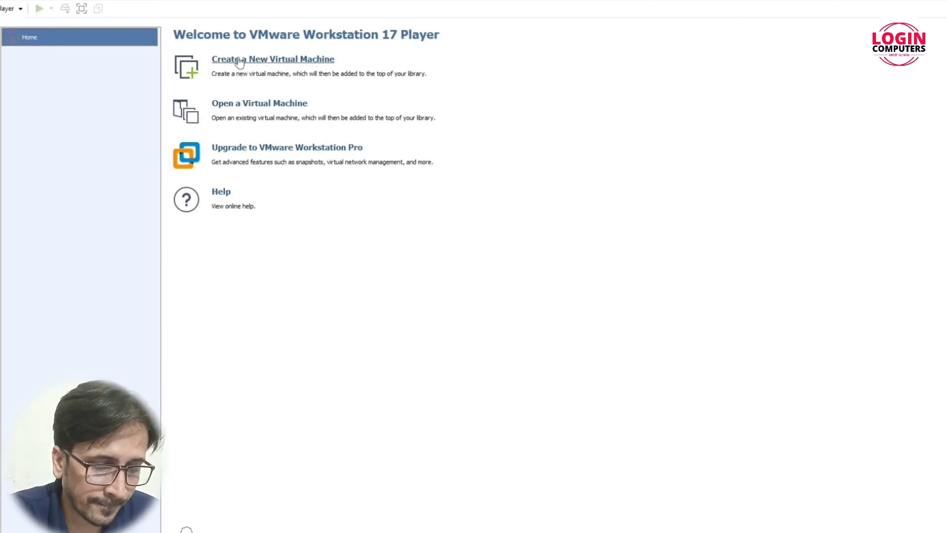
- Start a new virtual machine using the macOS Big Sur 11.0.1 (20B29) ISO from D:\Macos-14\Mac-OS and proceed to guest operating system selection
left_click(288, 60)
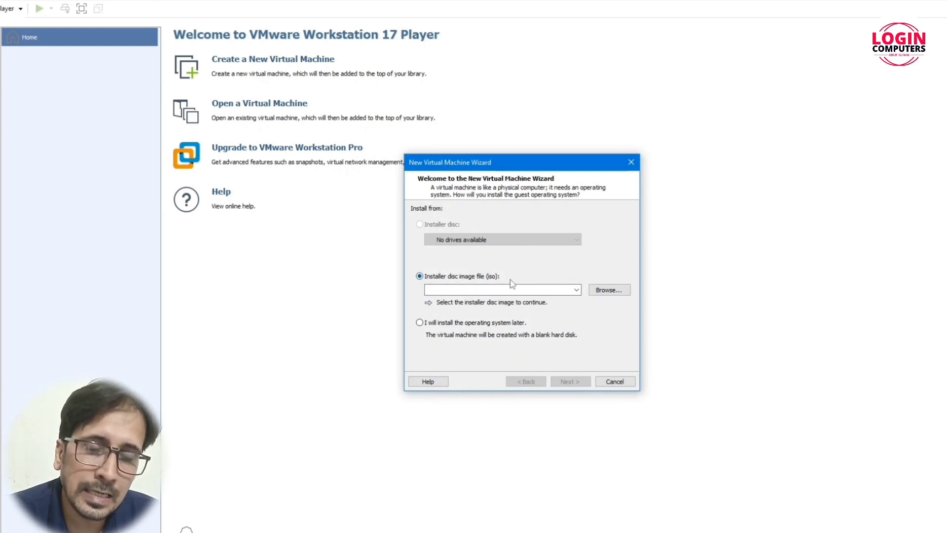
left_click(609, 290)
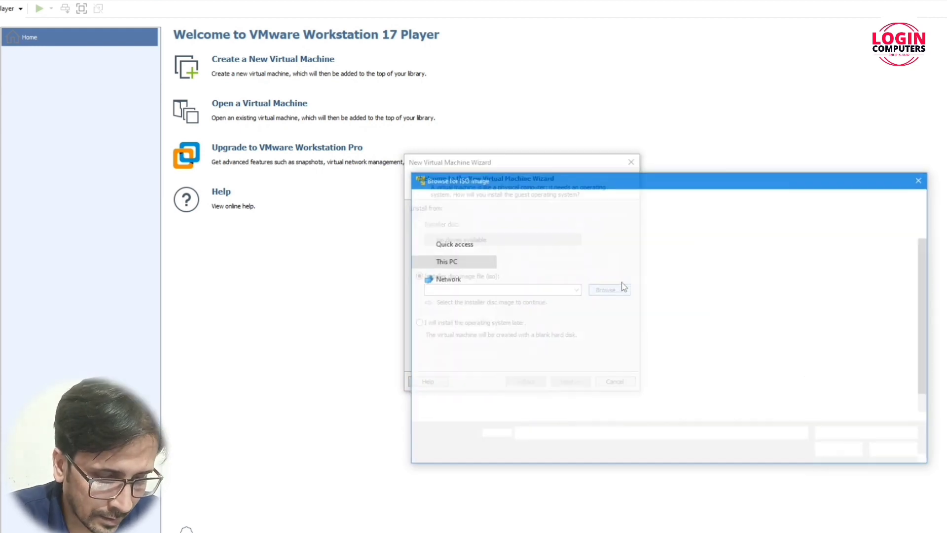
left_click(456, 411)
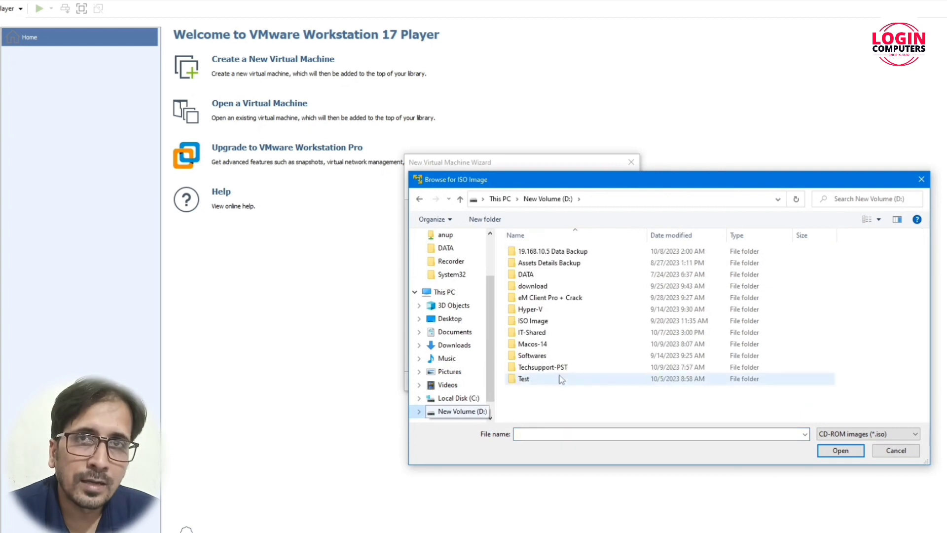
double_click(535, 343)
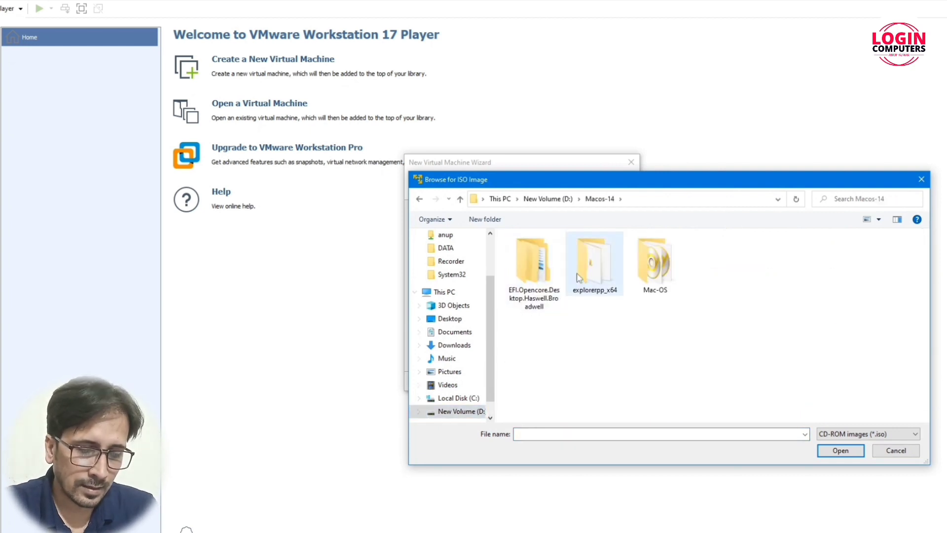
double_click(656, 268)
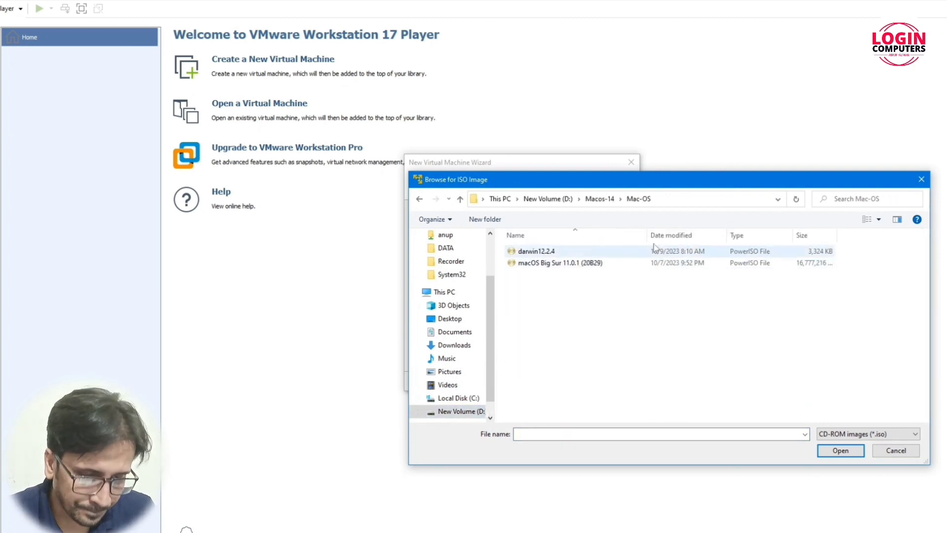
left_click(551, 264)
left_click(841, 451)
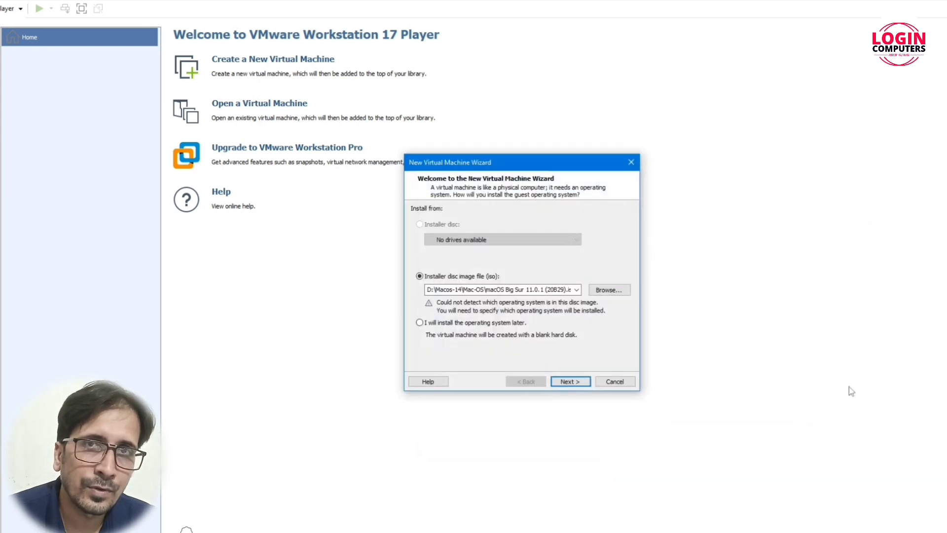
left_click(571, 382)
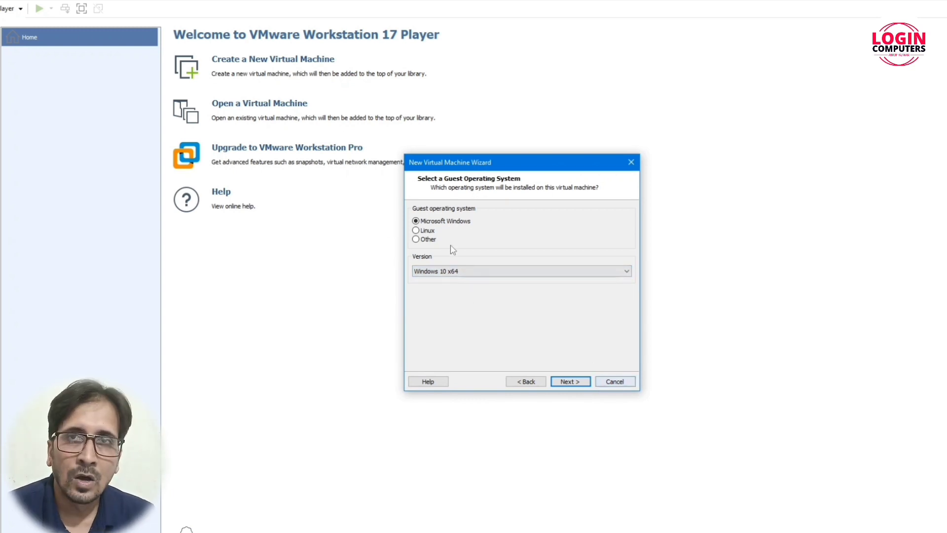
- Check the versions offered under the Other guest operating system type and cancel the new virtual machine wizard
left_click(417, 241)
left_click(451, 271)
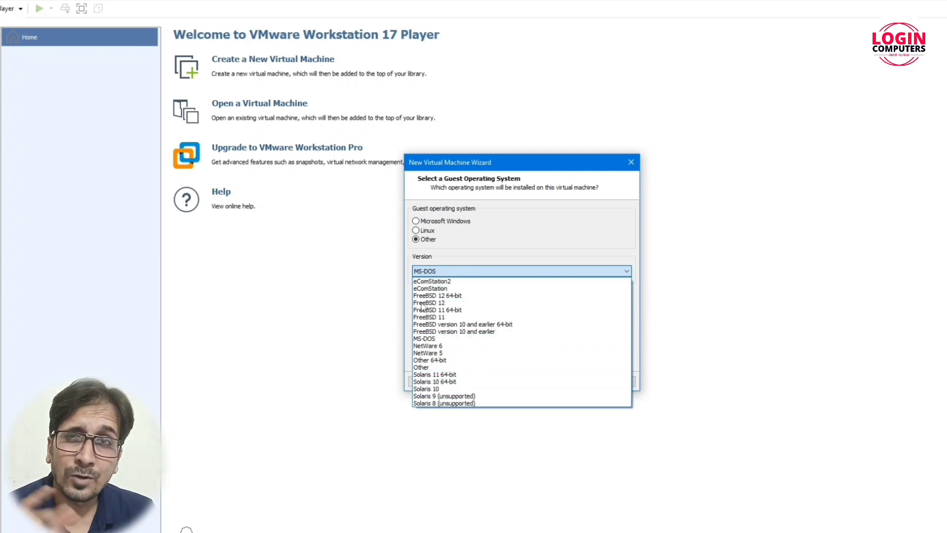
left_click(334, 304)
left_click(617, 384)
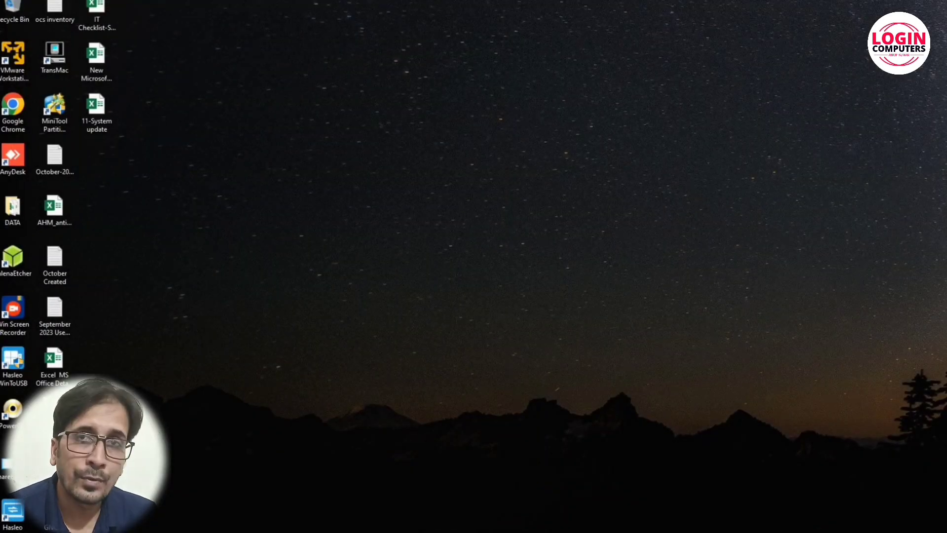
- Switch to File Explorer and open the D:\Macos-14\Mac-OS folder
key("super+e")
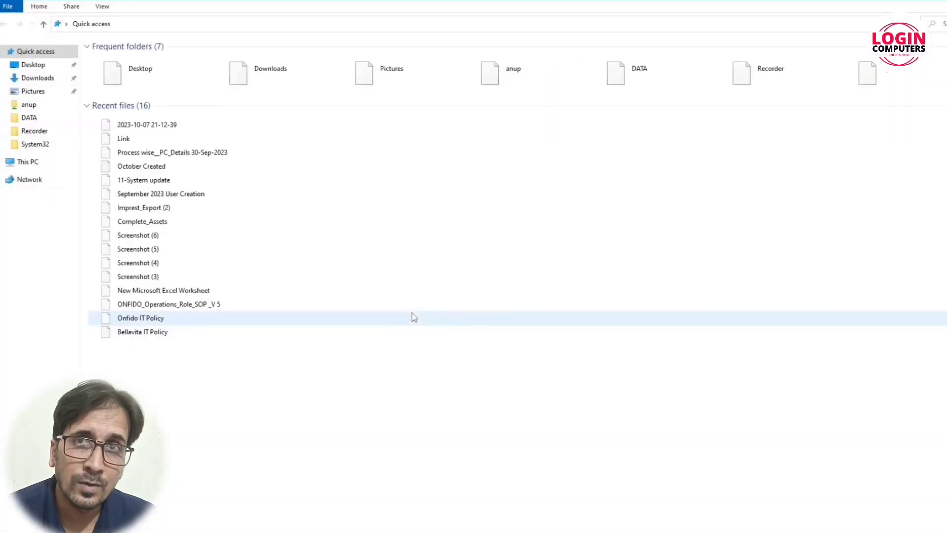
left_click(28, 162)
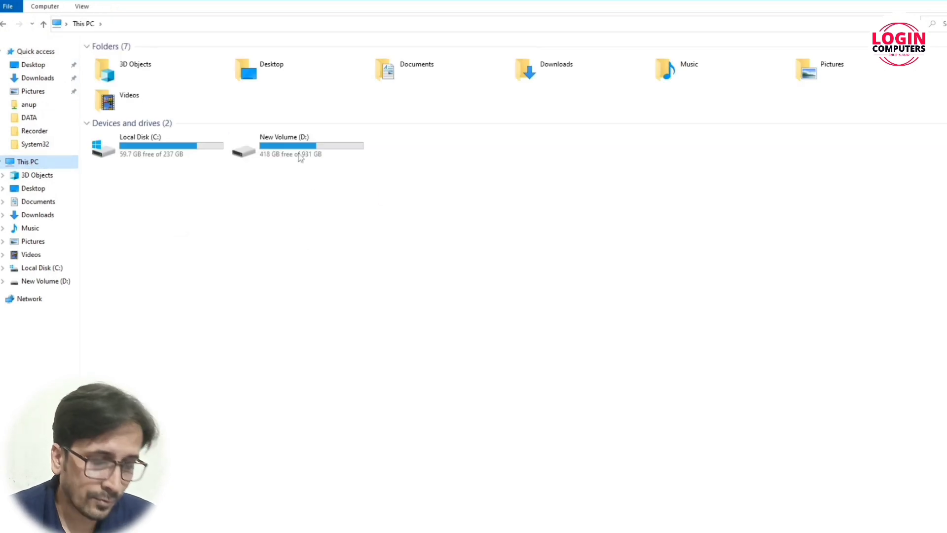
double_click(296, 147)
left_click(137, 154)
double_click(137, 153)
double_click(237, 73)
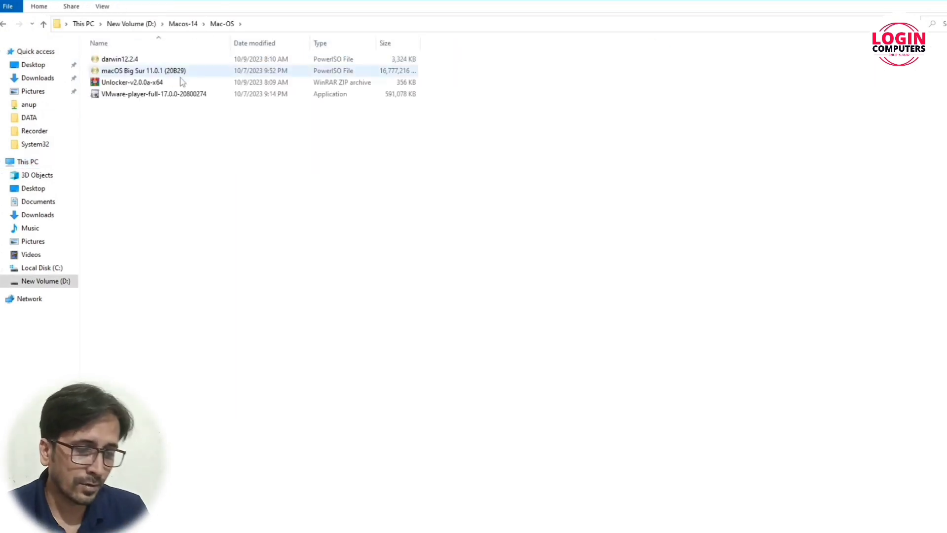
- Extract the Unlocker-v2.0.0a-x64 archive into a folder of the same name
left_click(124, 85)
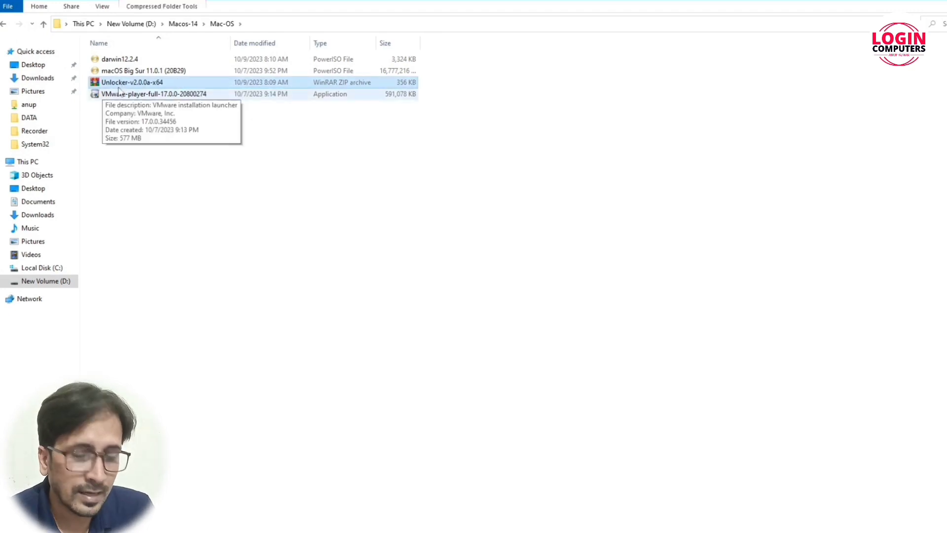
right_click(115, 87)
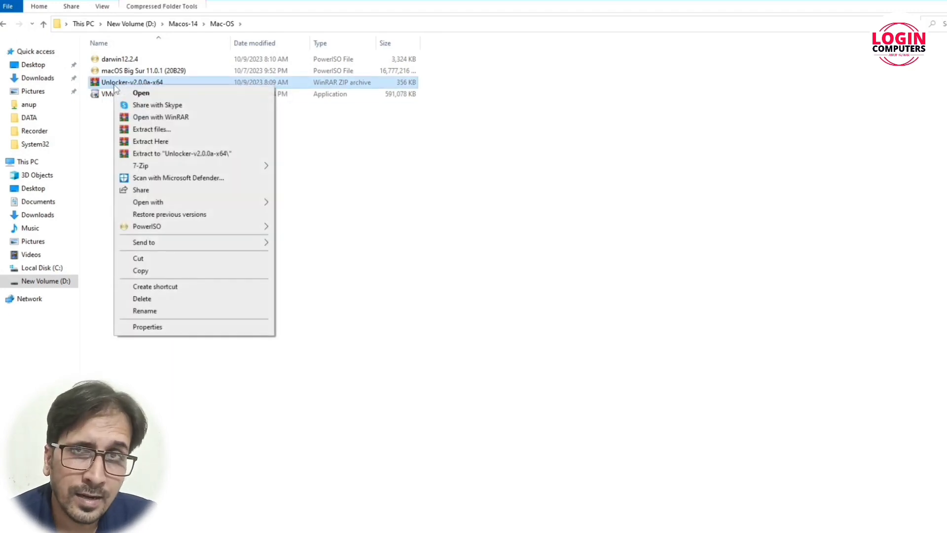
left_click(190, 153)
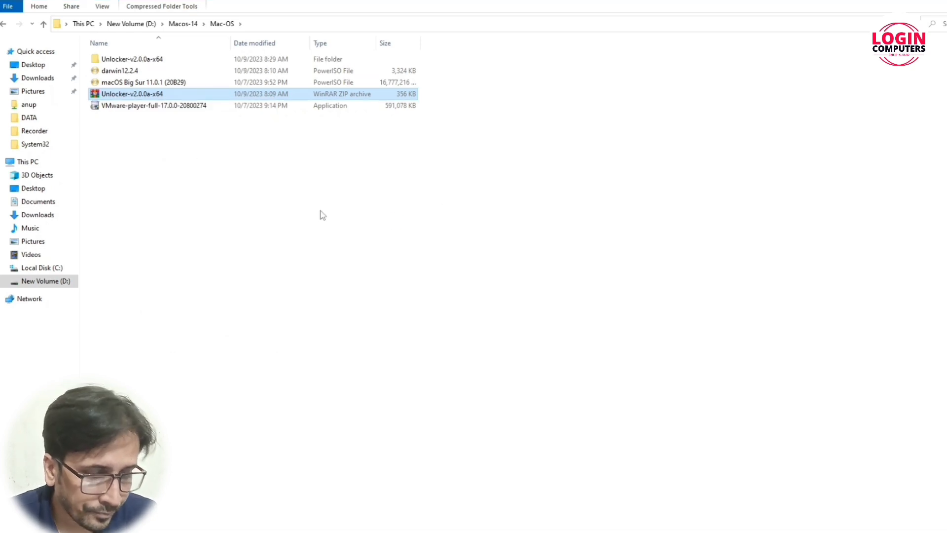
- Run the extracted Unlocker as administrator, patch the VMware Player installation with tool download enabled, and minimize the unlocker window
double_click(136, 59)
right_click(105, 60)
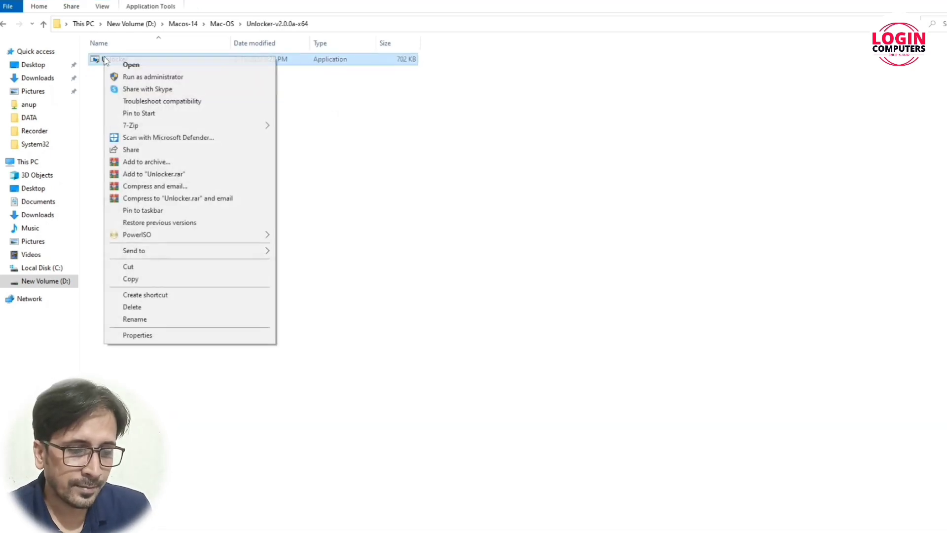
left_click(154, 77)
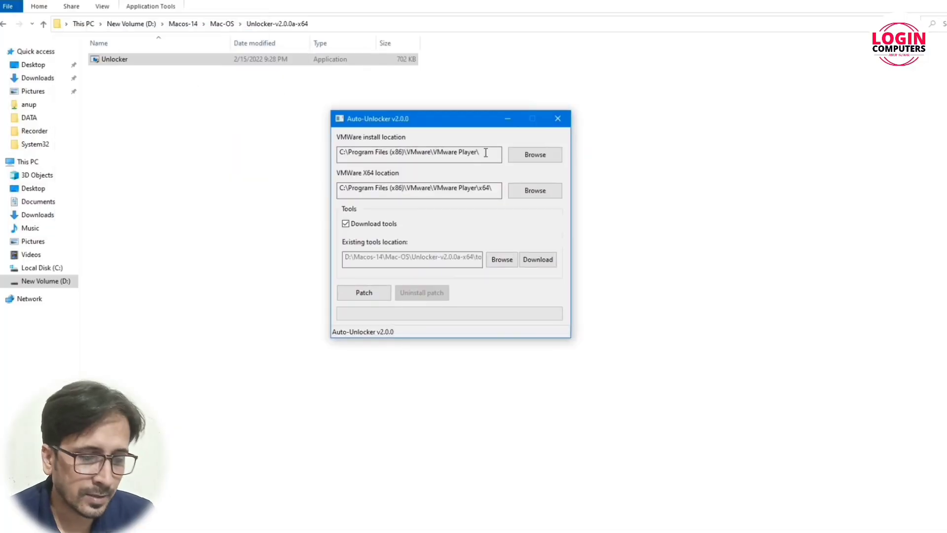
left_click_drag(483, 153, 338, 152)
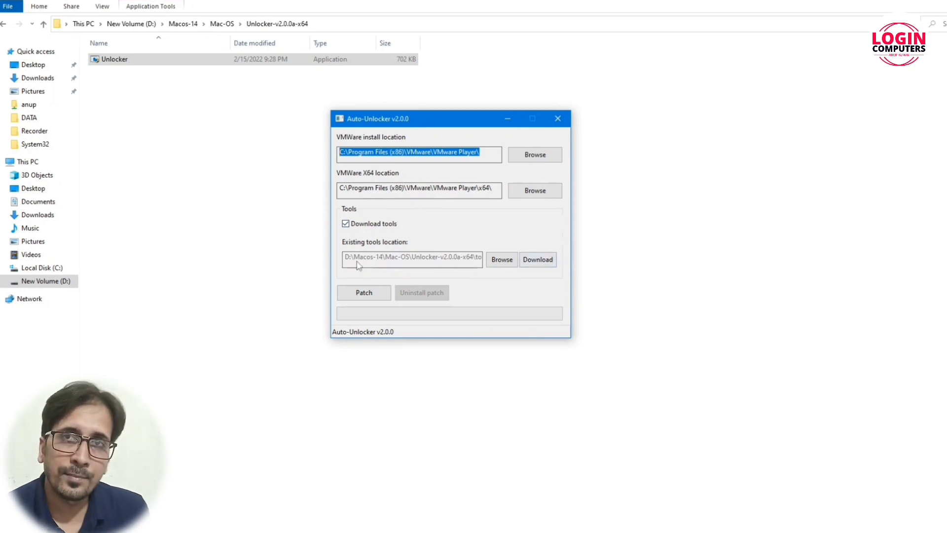
left_click(361, 297)
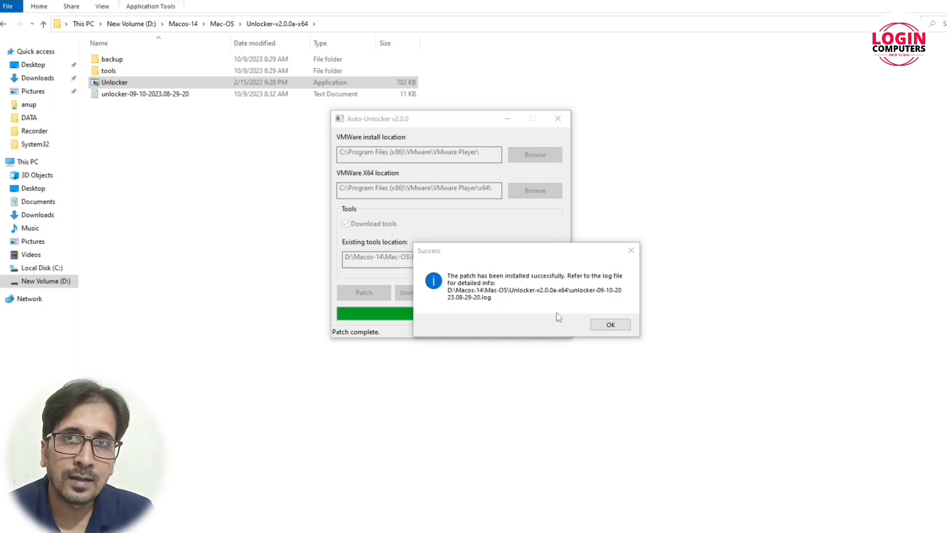
left_click(612, 325)
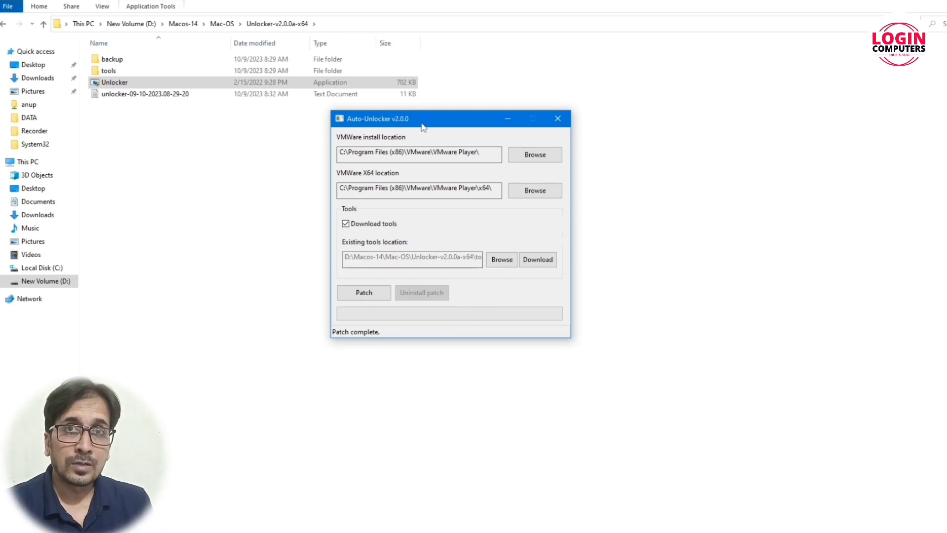
left_click_drag(411, 124, 360, 123)
left_click(508, 119)
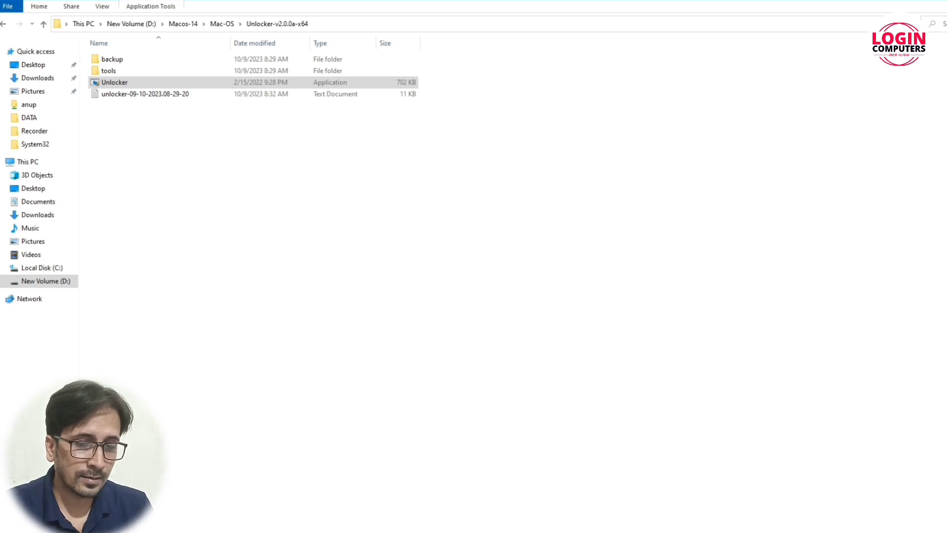
- Search Windows for VMware, launch VMware Workstation 17 Player and maximize its window
key("super+s")
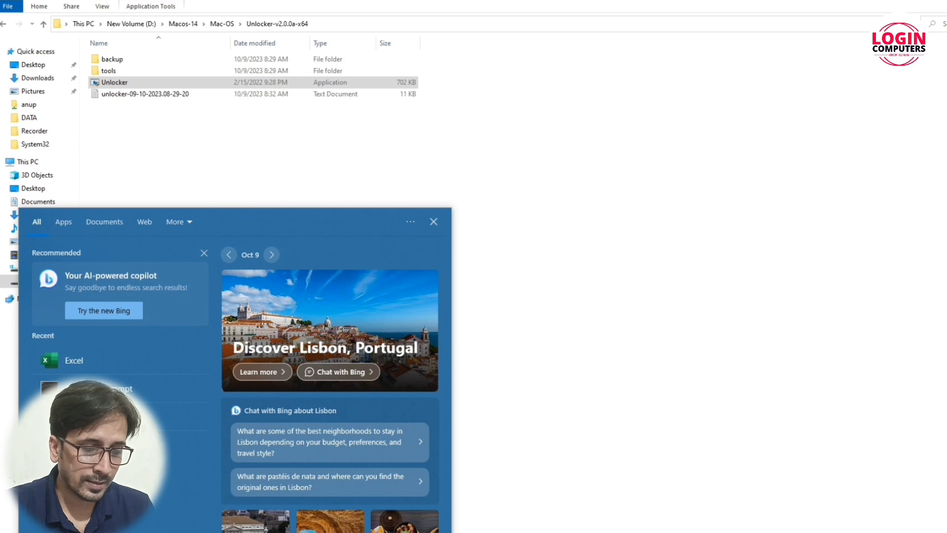
type("vlc")
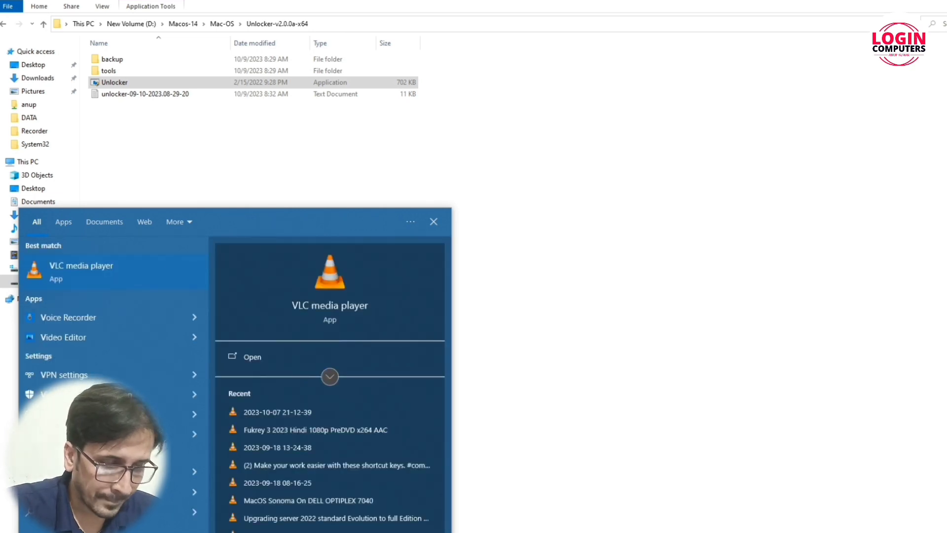
type("m")
left_click(93, 274)
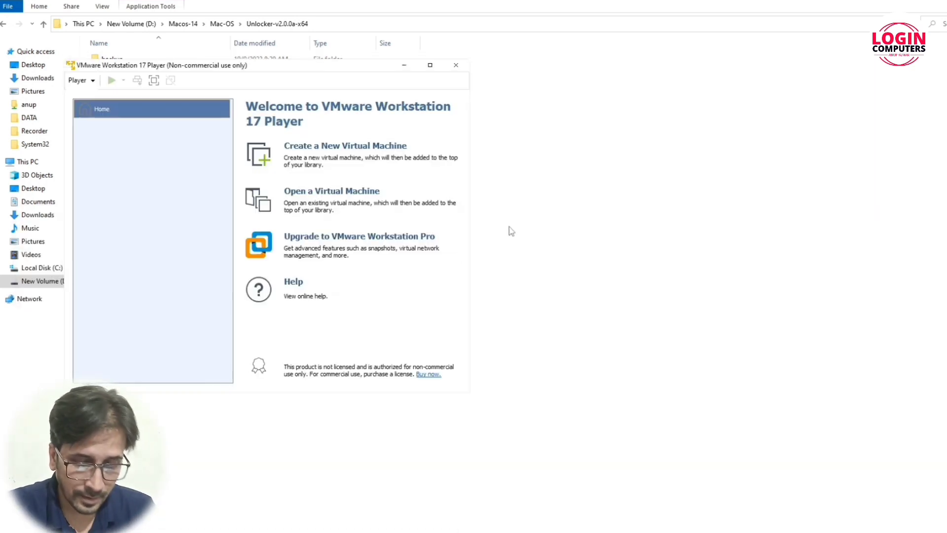
left_click(429, 64)
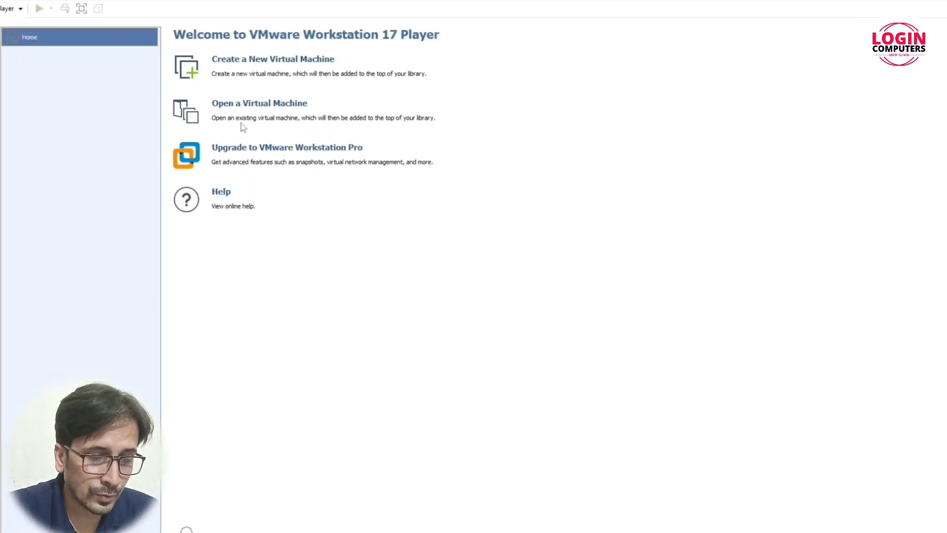
- Start a new virtual machine from the macOS Big Sur 11.0.1 (20B29) ISO and continue to guest operating system selection
left_click(232, 63)
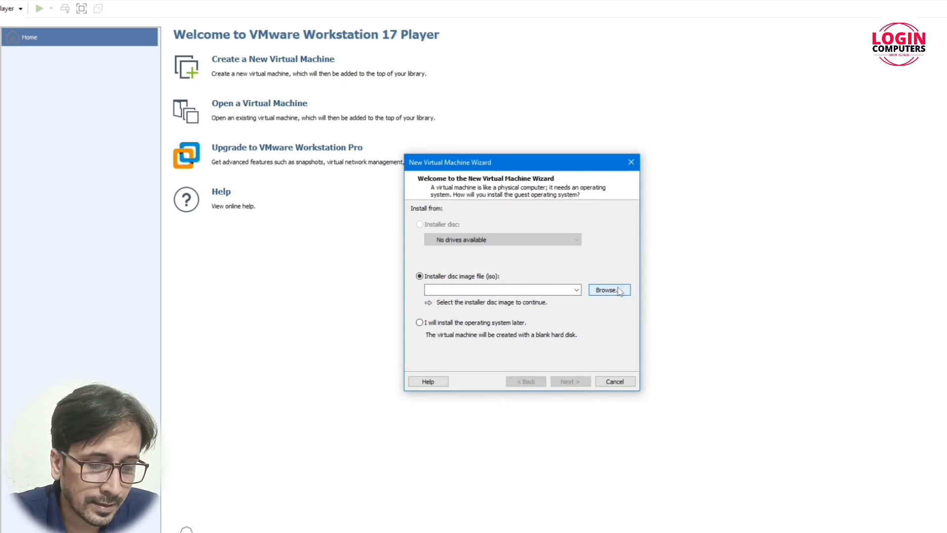
left_click(598, 291)
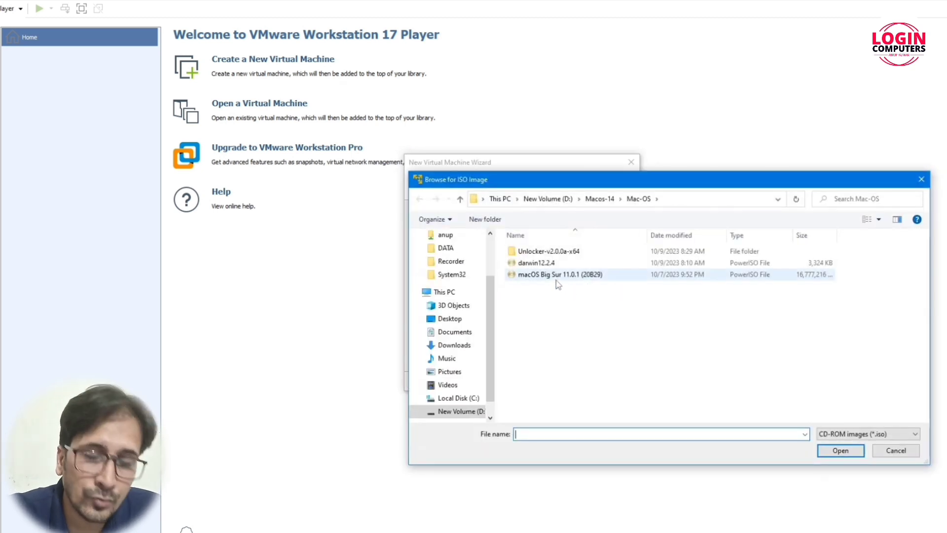
double_click(555, 277)
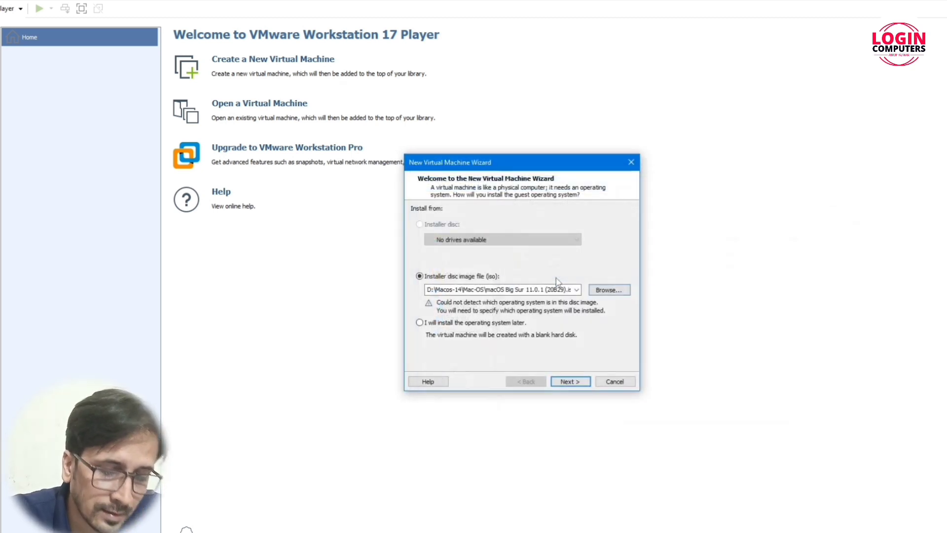
left_click(570, 383)
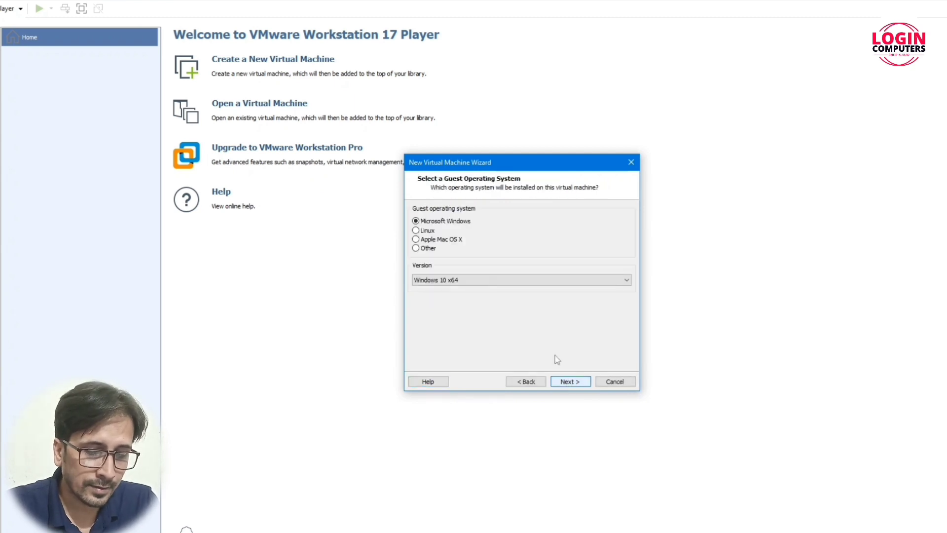
- Choose Apple Mac OS X, version macOS 11, as the guest operating system and continue to the naming page
left_click(415, 239)
left_click(471, 280)
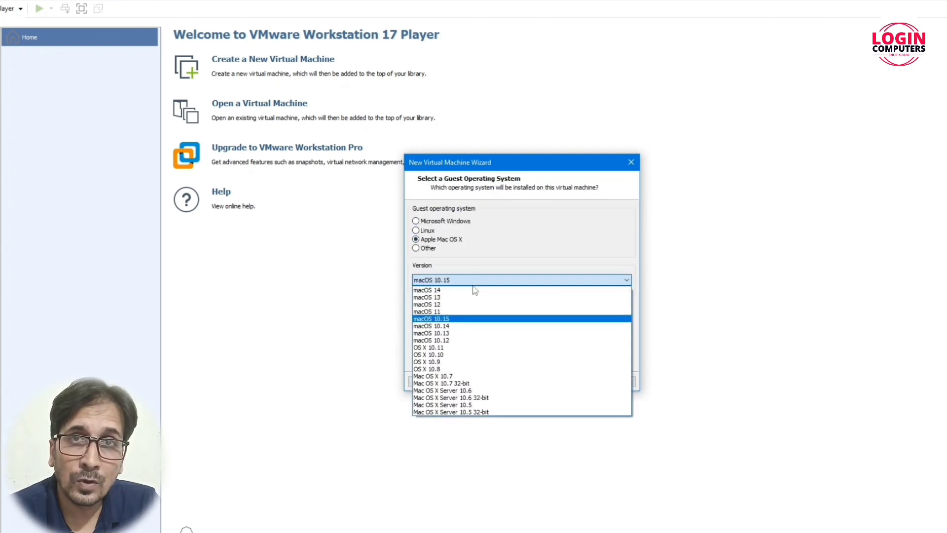
left_click(505, 311)
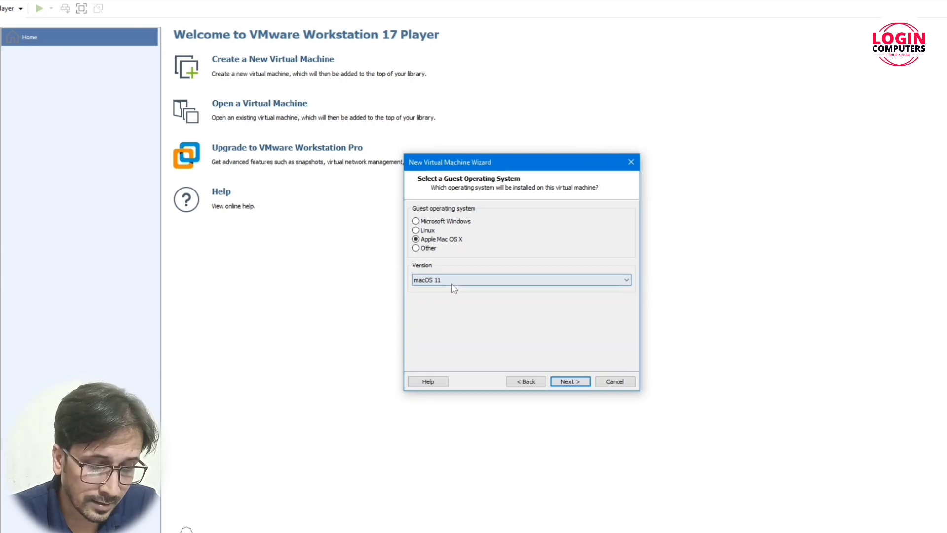
left_click(582, 383)
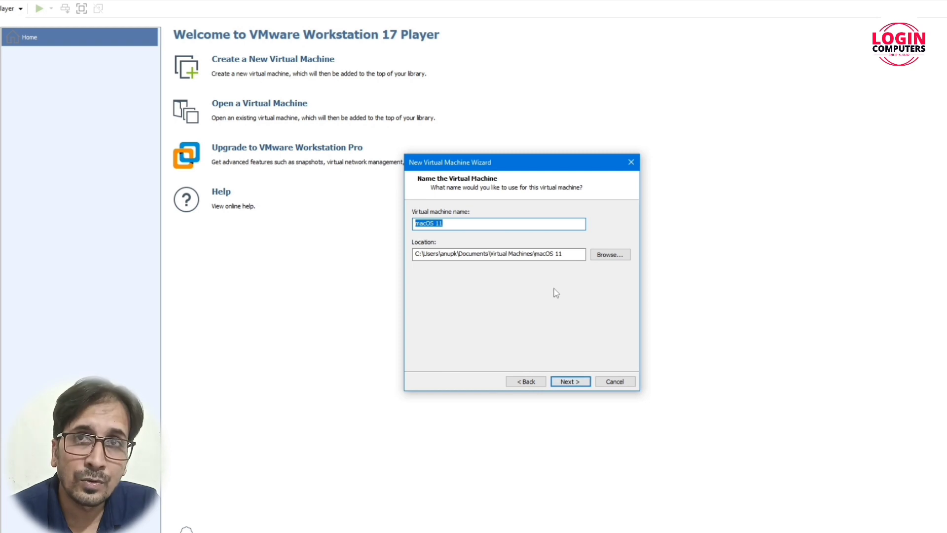
- Set the virtual machine's location to D:\Hyper-V, keep the name macOS 11, and continue to disk capacity
left_click(610, 254)
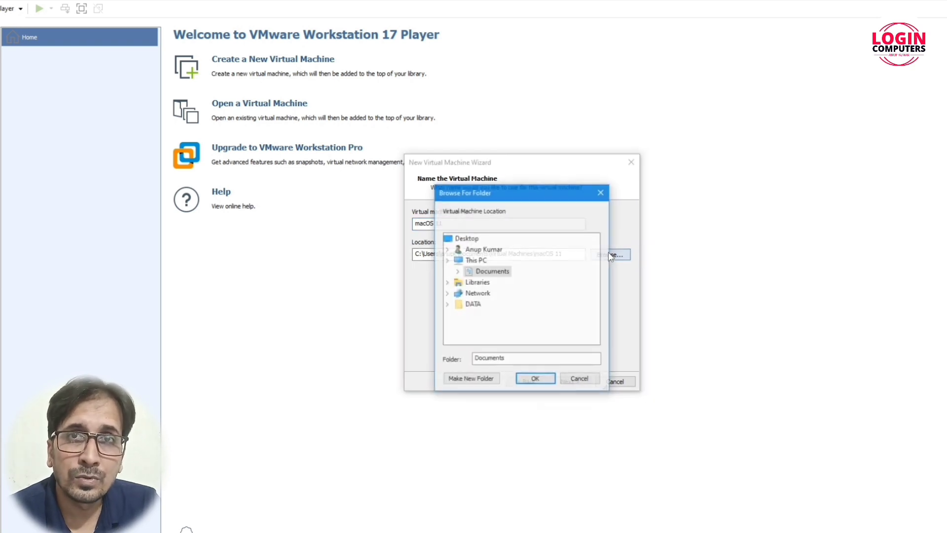
left_click(446, 259)
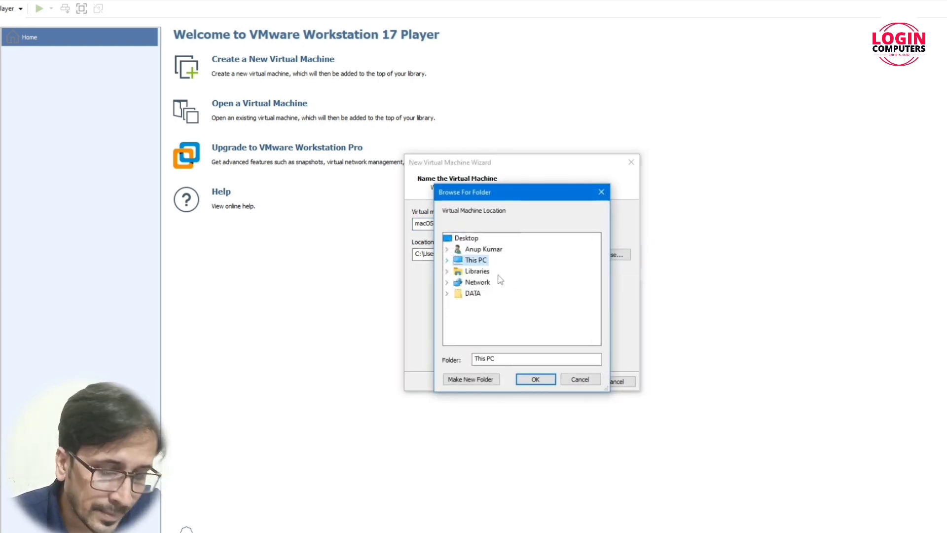
left_click(447, 260)
scroll(454, 269, "down", 1)
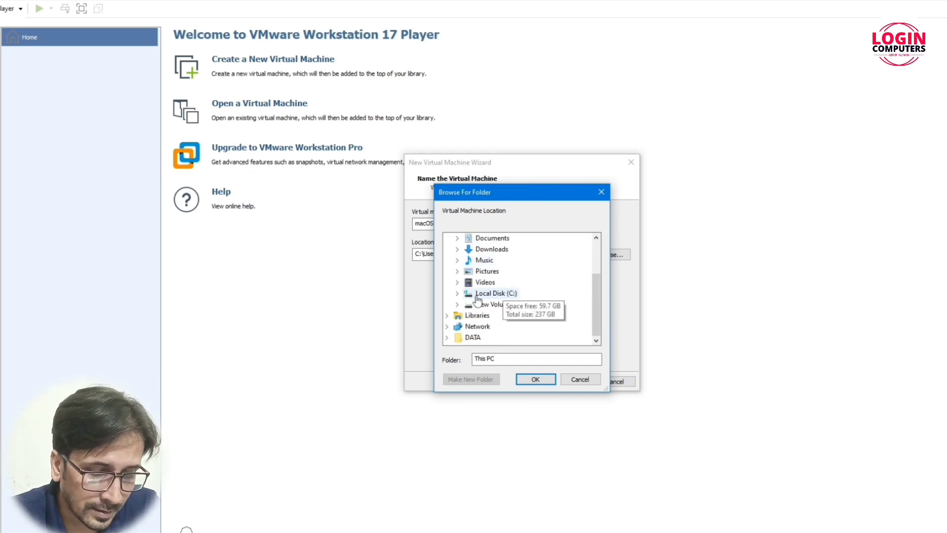
left_click(457, 305)
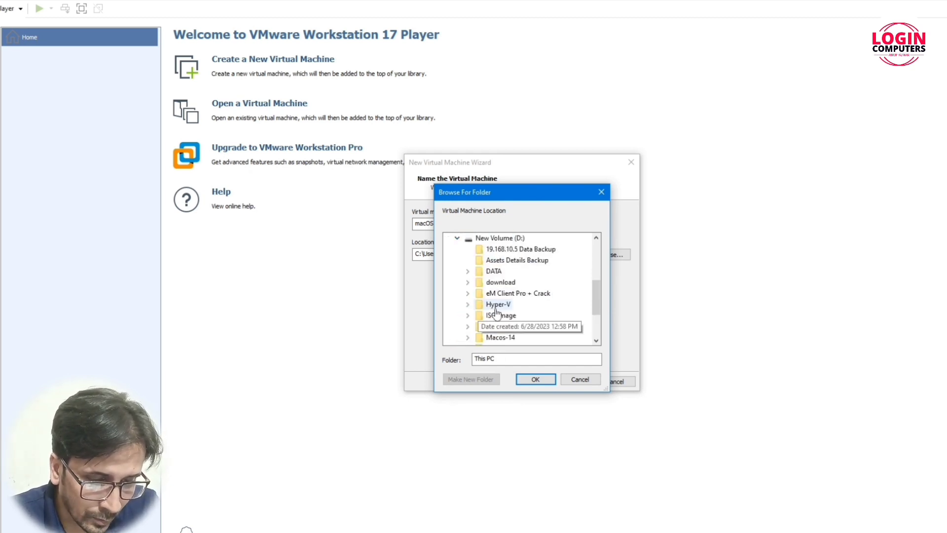
left_click(481, 306)
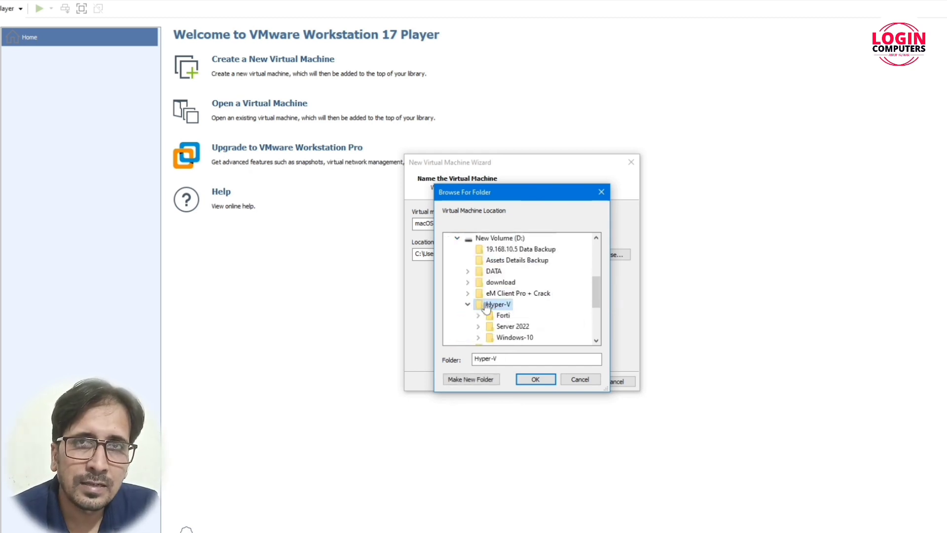
left_click(530, 379)
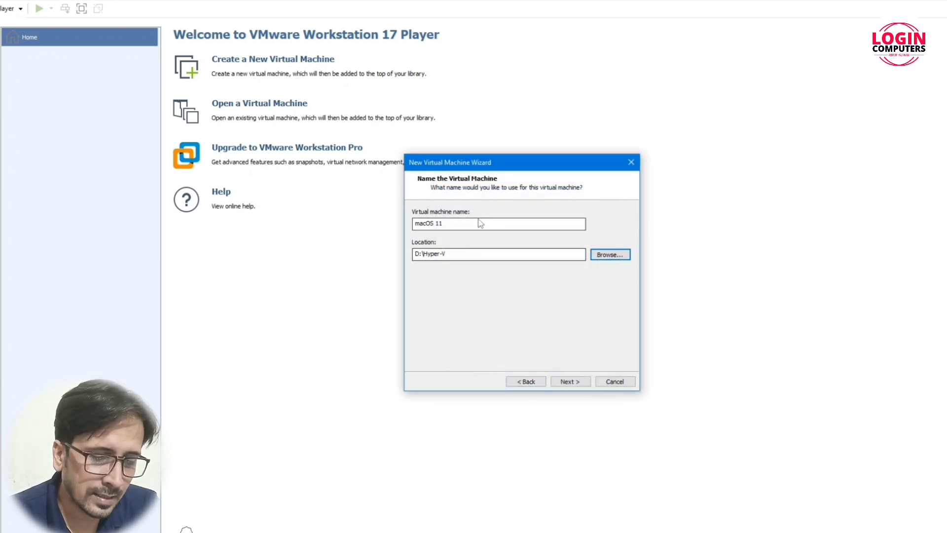
left_click(570, 381)
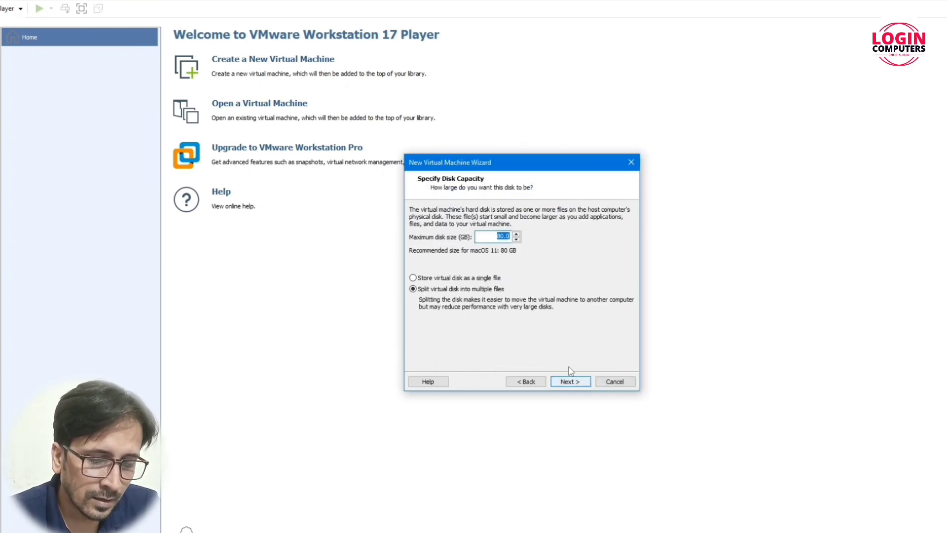
- Keep the maximum disk size at 80 GB, store the virtual disk as a single file, and continue to the summary page
left_click(484, 237)
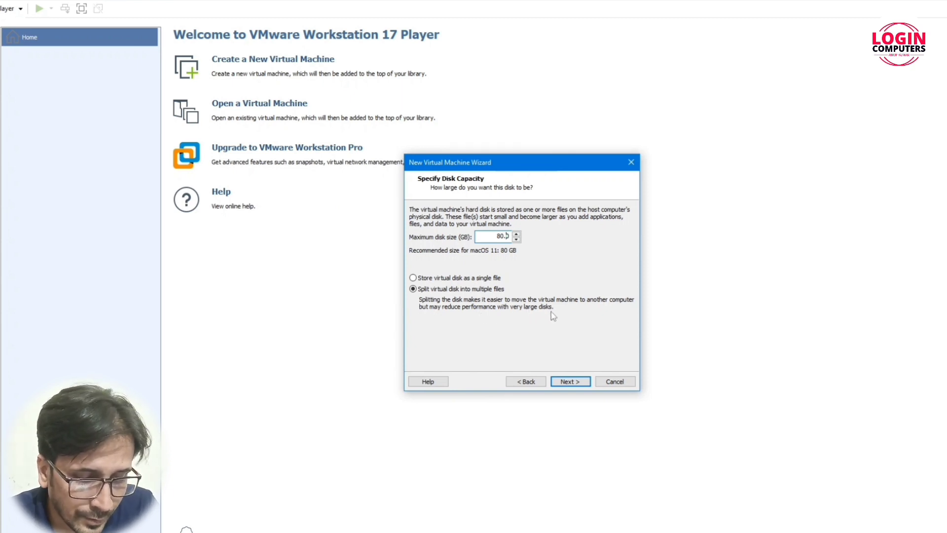
left_click(413, 277)
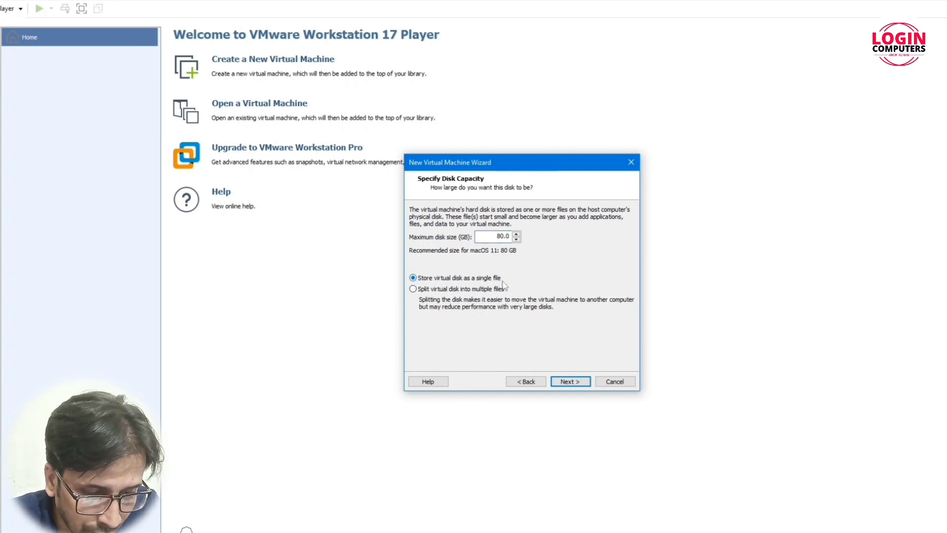
left_click(571, 382)
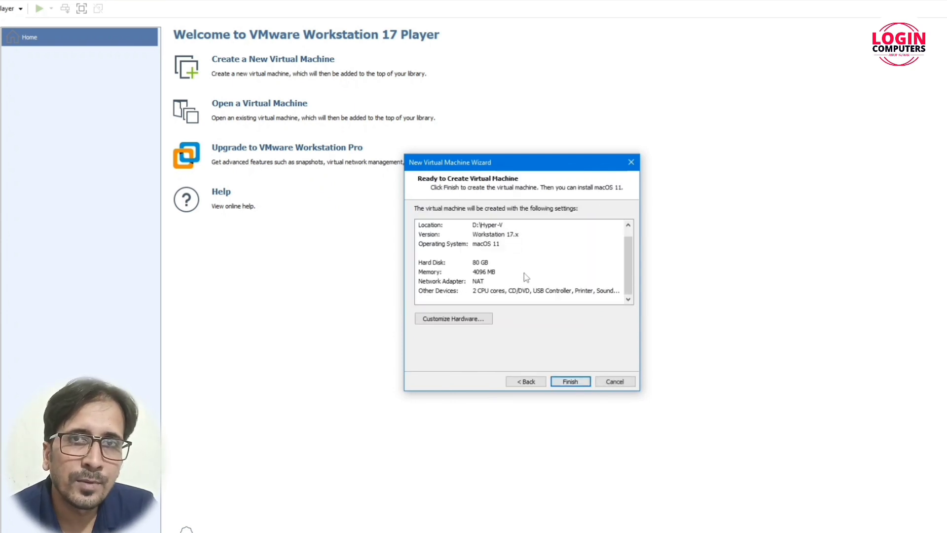
- Review the virtual machine's hardware, keeping 2 processor cores and checking the CD/DVD, sound card and display settings
left_click(465, 321)
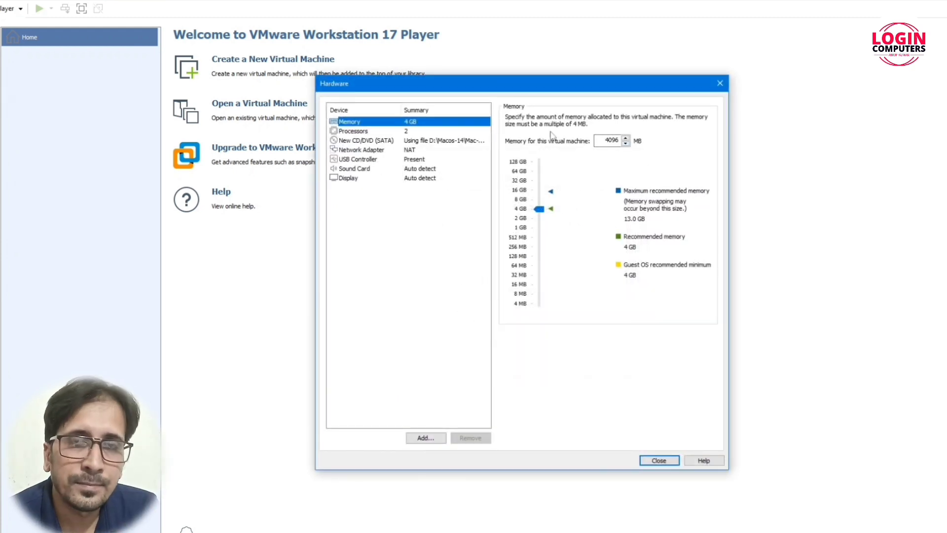
left_click(364, 132)
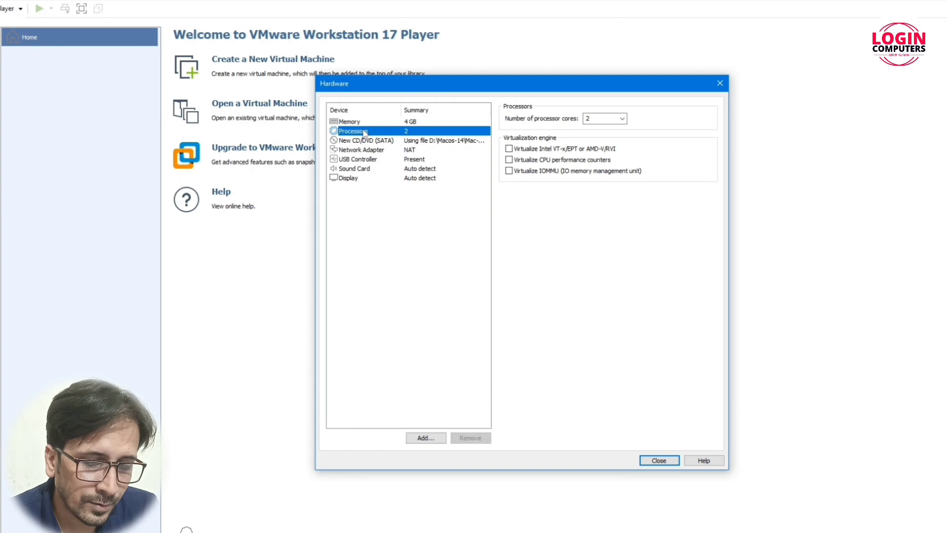
left_click(621, 119)
left_click(604, 133)
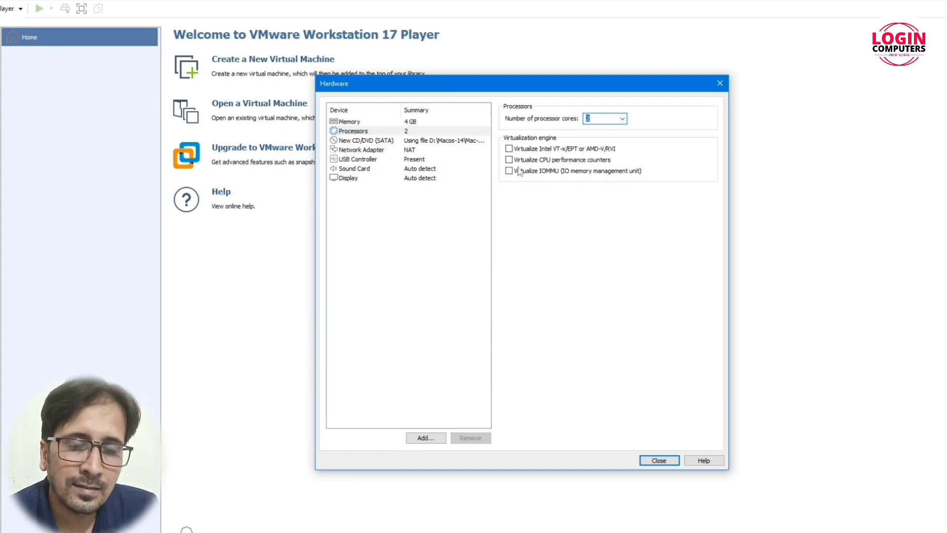
left_click(390, 141)
left_click(354, 168)
left_click(348, 178)
left_click(667, 465)
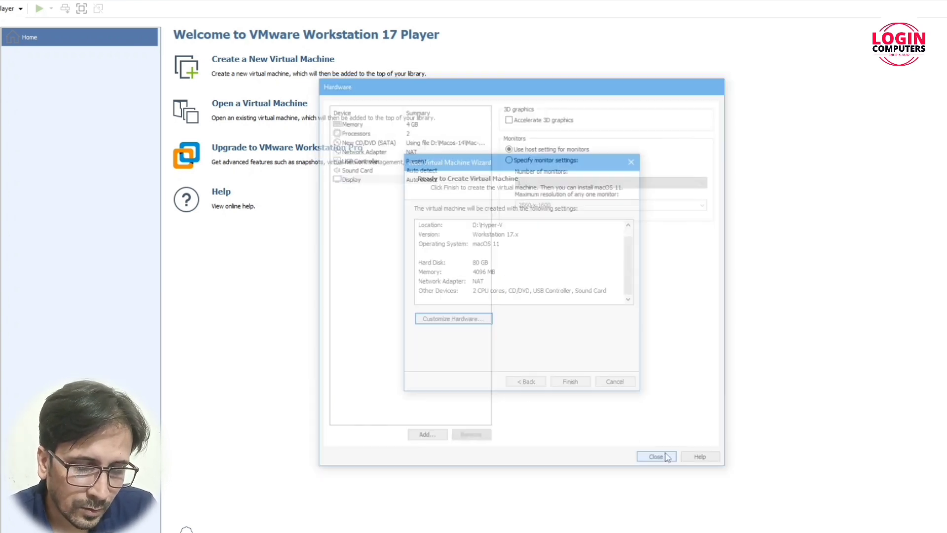
- Finish creating the macOS 11 virtual machine, power it on, and dismiss the side channel mitigations hint
left_click(571, 383)
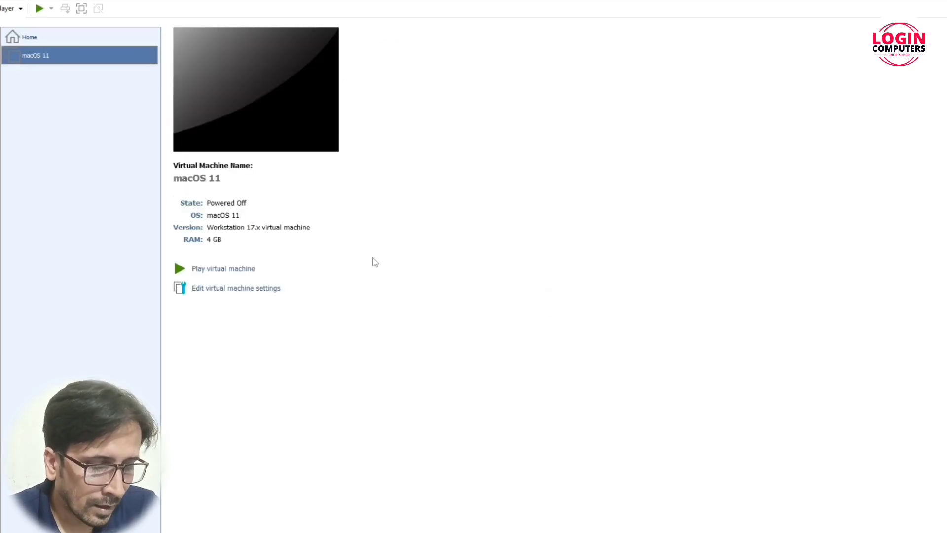
left_click(185, 272)
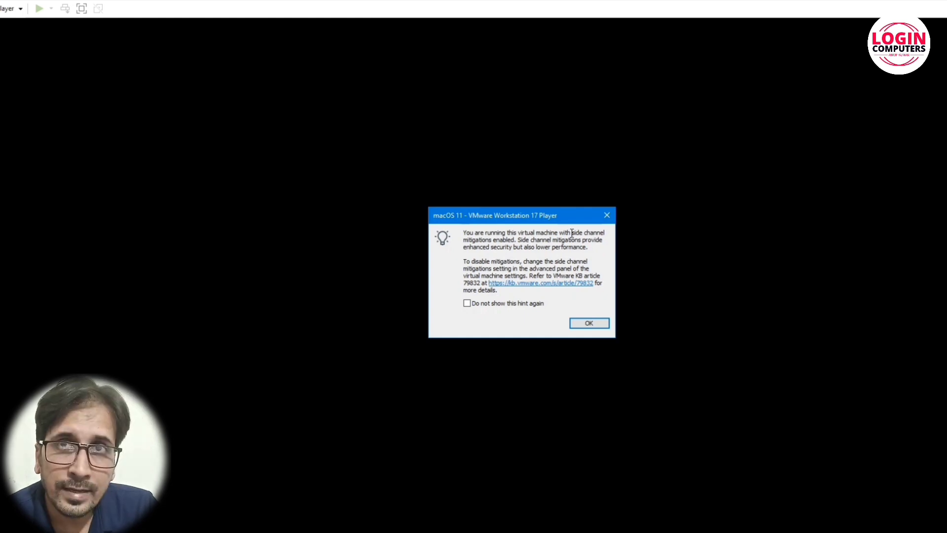
left_click(590, 323)
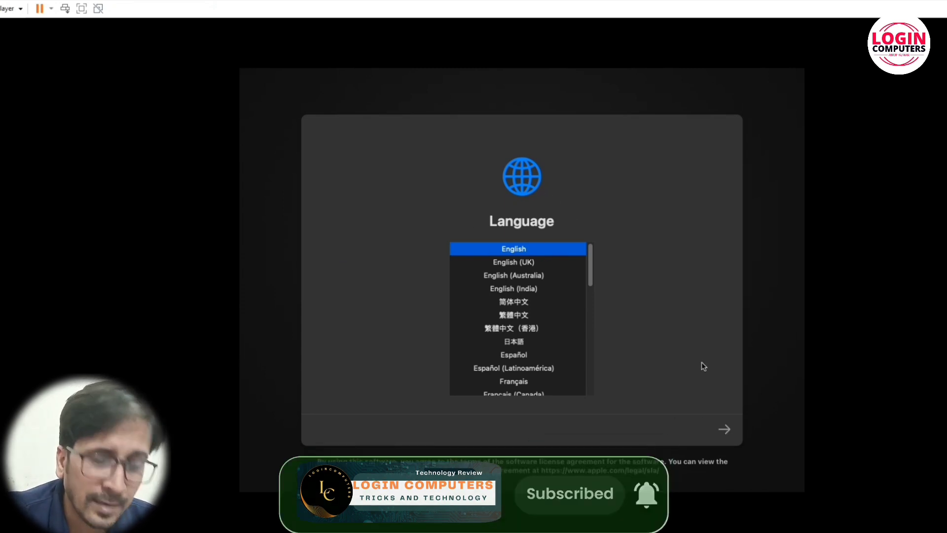
- Keep English as the installer language and open Disk Utility from the recovery options
left_click(726, 432)
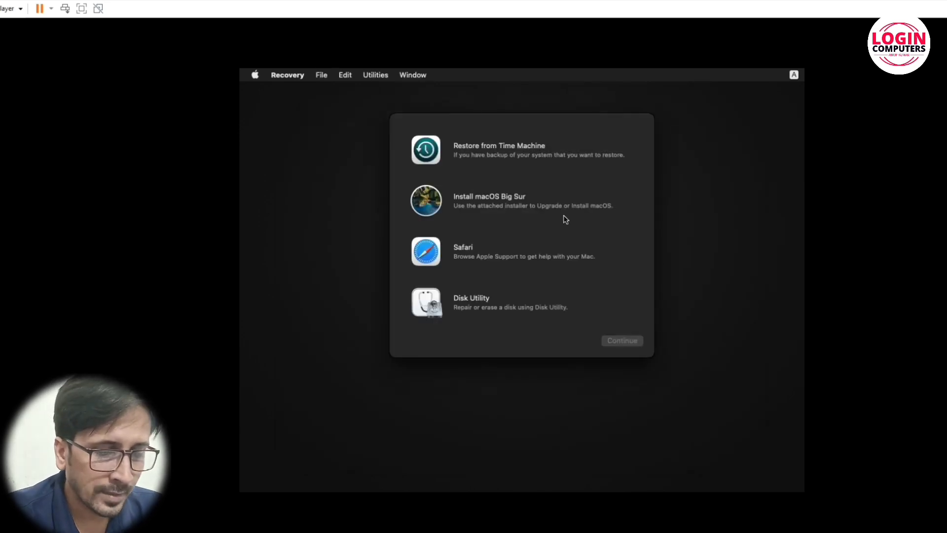
left_click(520, 206)
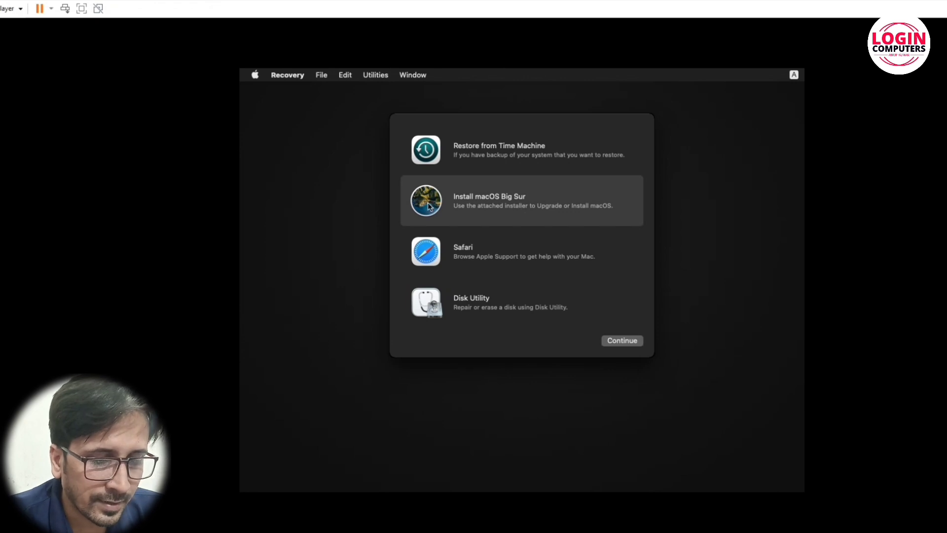
left_click(508, 311)
left_click(610, 344)
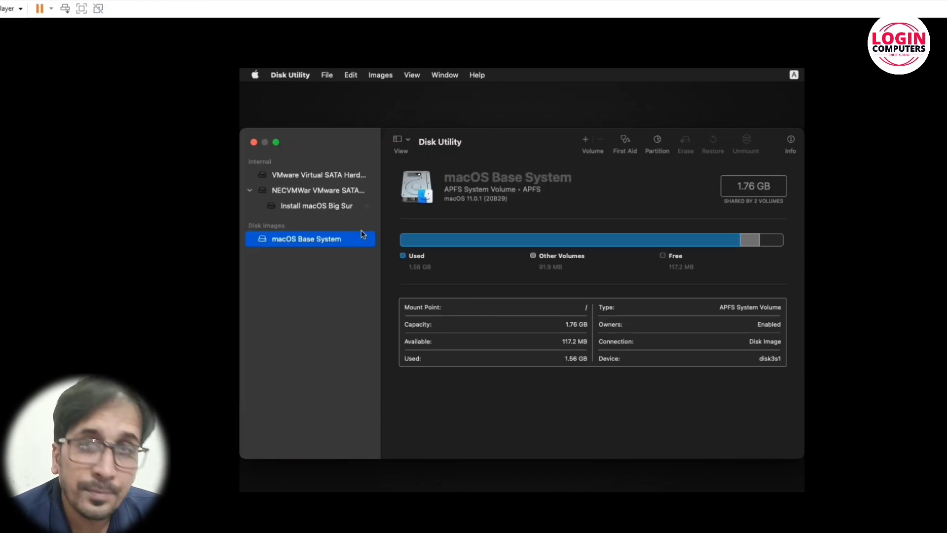
- Show all devices in Disk Utility and inspect Container disk3 and Apple disk image Media
left_click(409, 142)
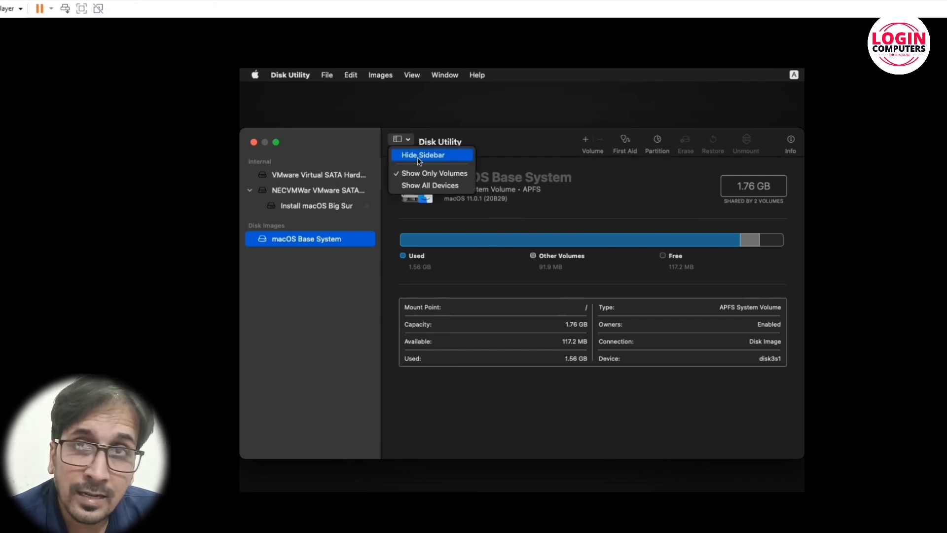
left_click(445, 185)
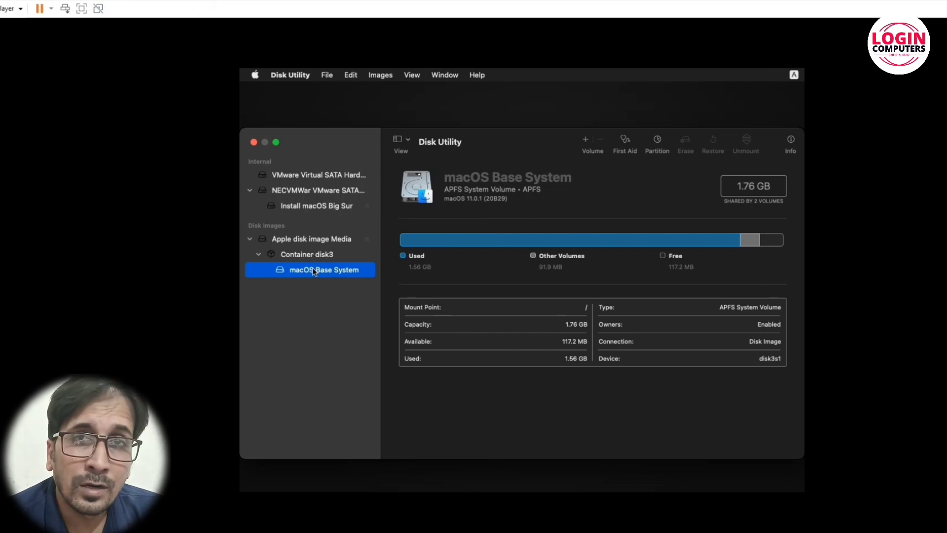
left_click(306, 257)
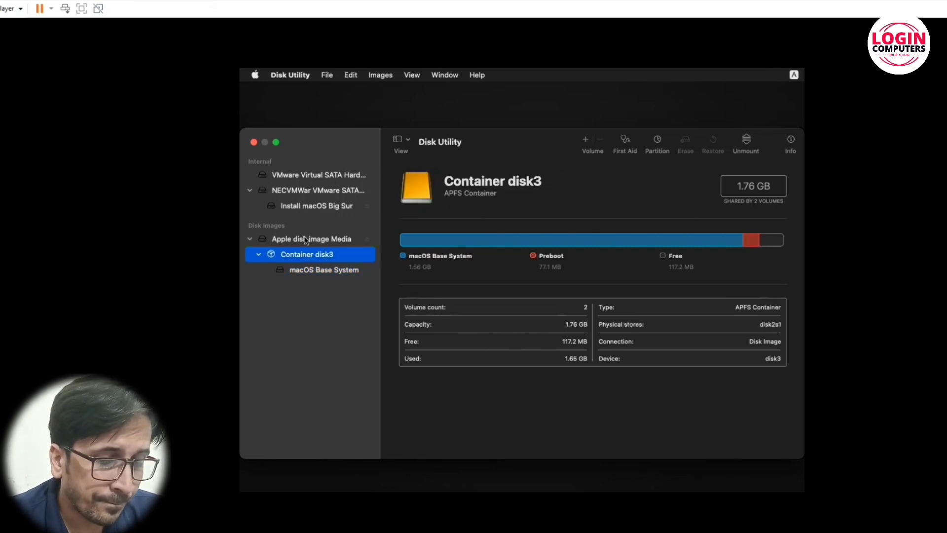
left_click(305, 239)
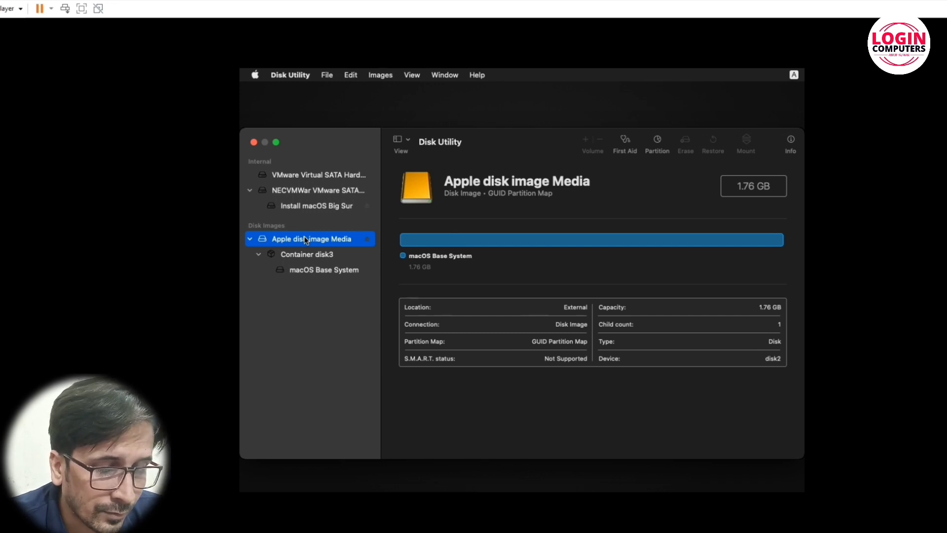
- Start an erase of the VMware Virtual SATA Hard Drive Media and name the new volume BigSur
left_click(322, 180)
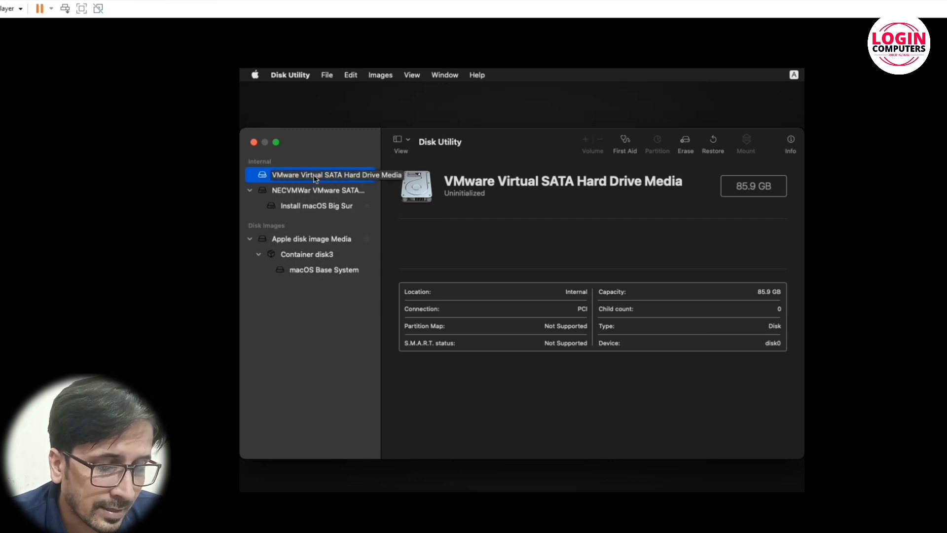
left_click(686, 141)
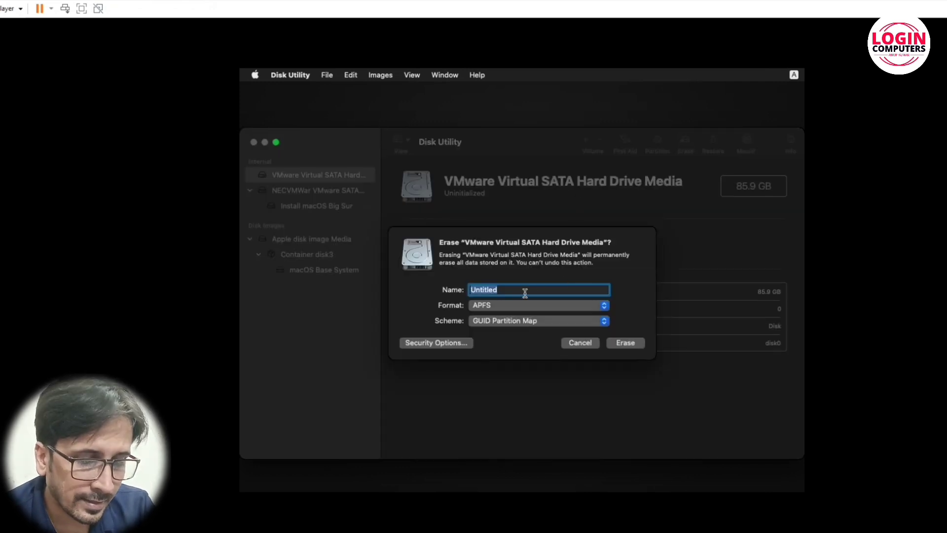
type("Bi")
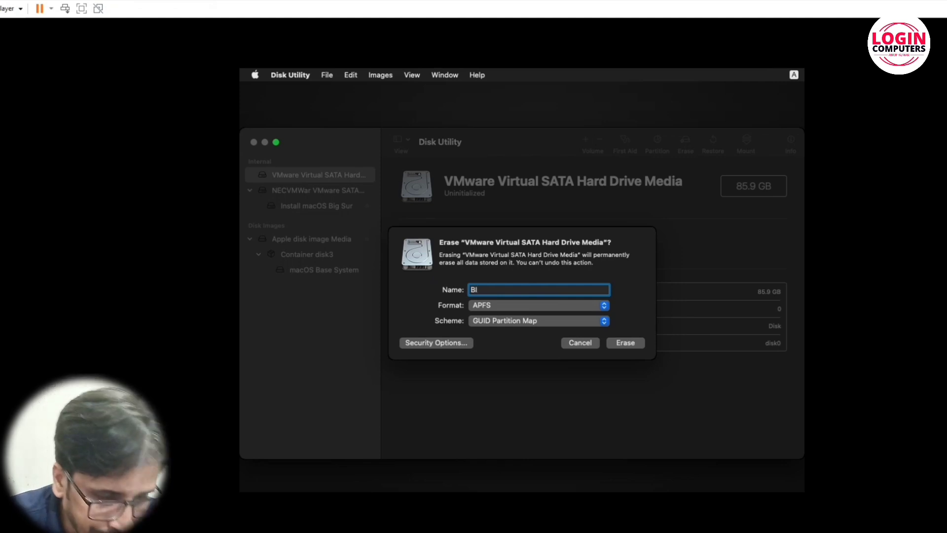
type("g")
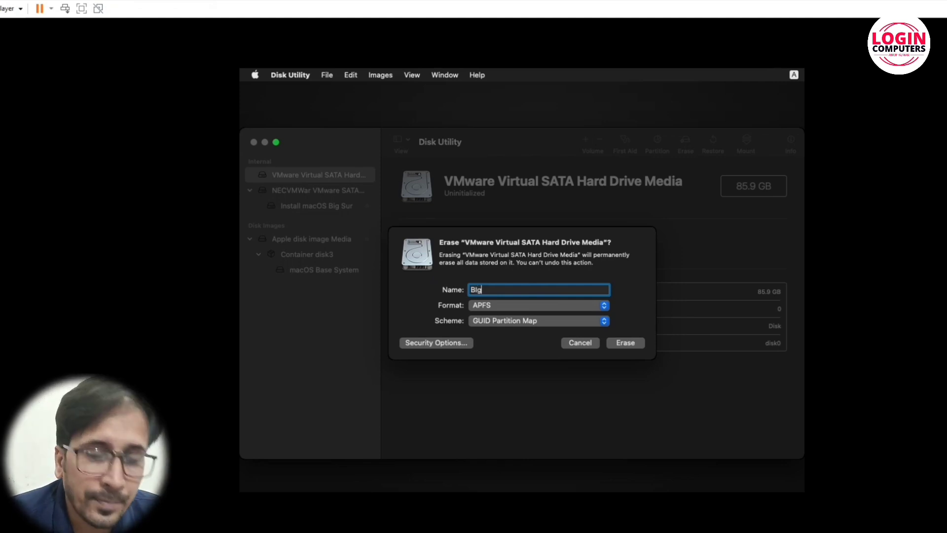
key("BackSpace")
key("BackSpace")
type("ig")
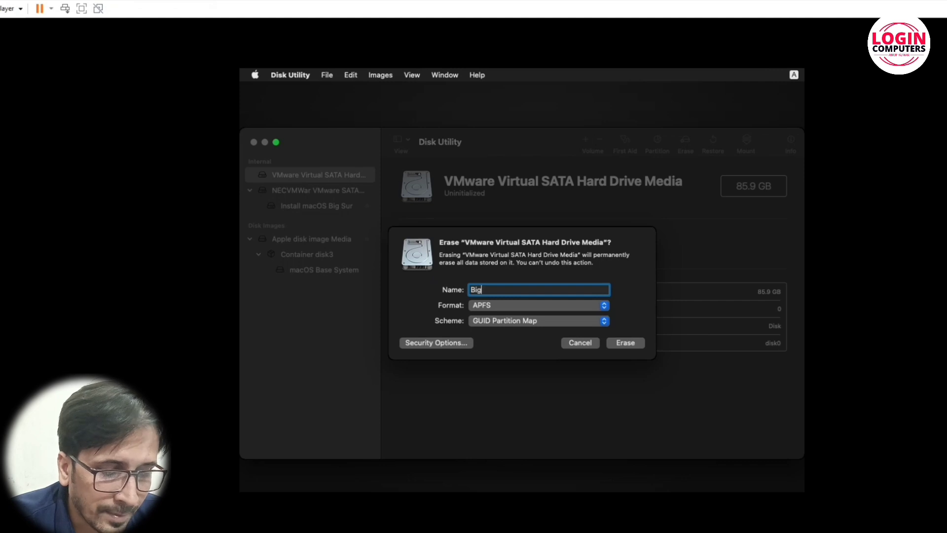
type("Sur")
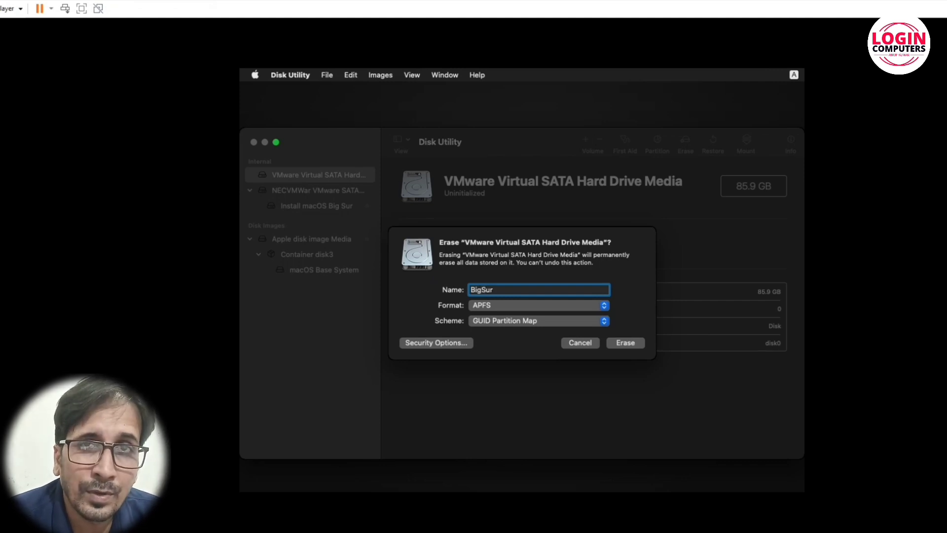
- Keep the APFS format and GUID Partition Map scheme, erase the drive, and close Disk Utility
left_click(605, 306)
left_click(605, 307)
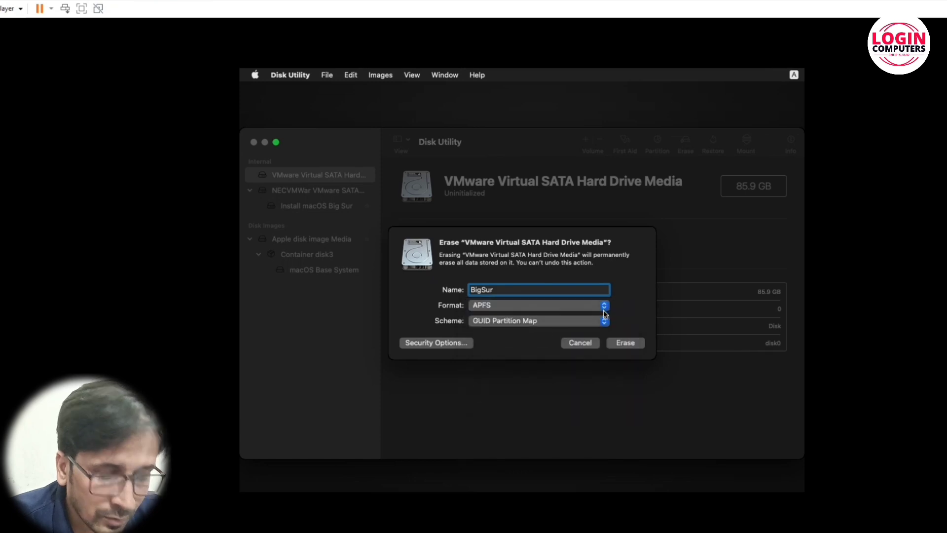
left_click(603, 322)
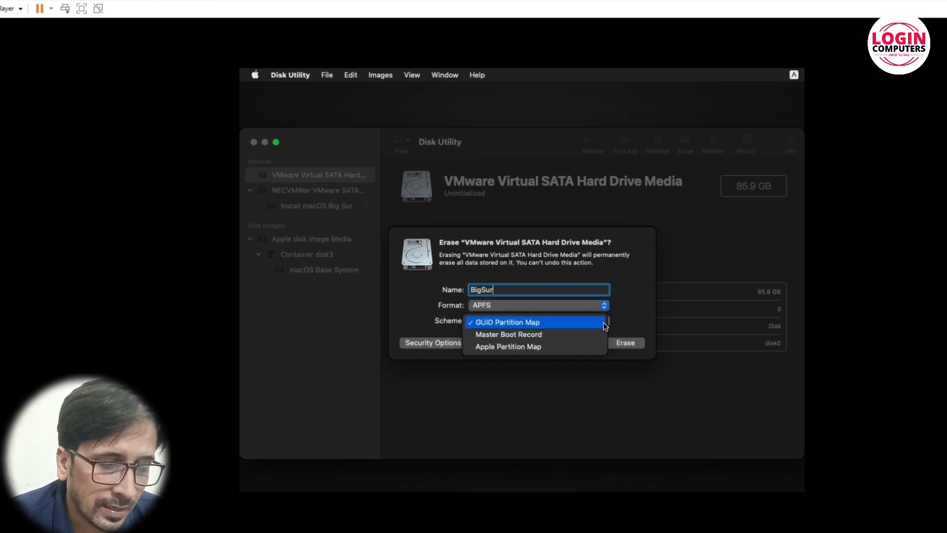
left_click(602, 322)
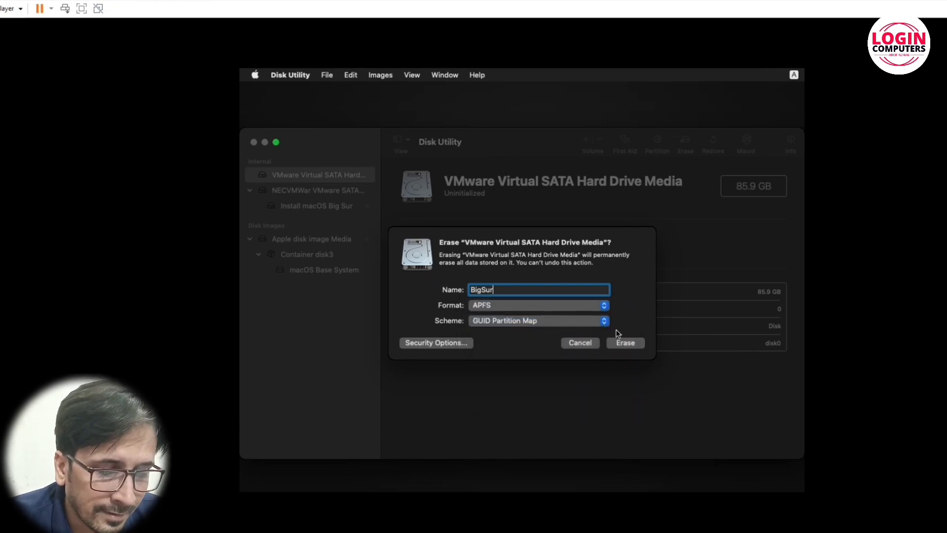
left_click(625, 344)
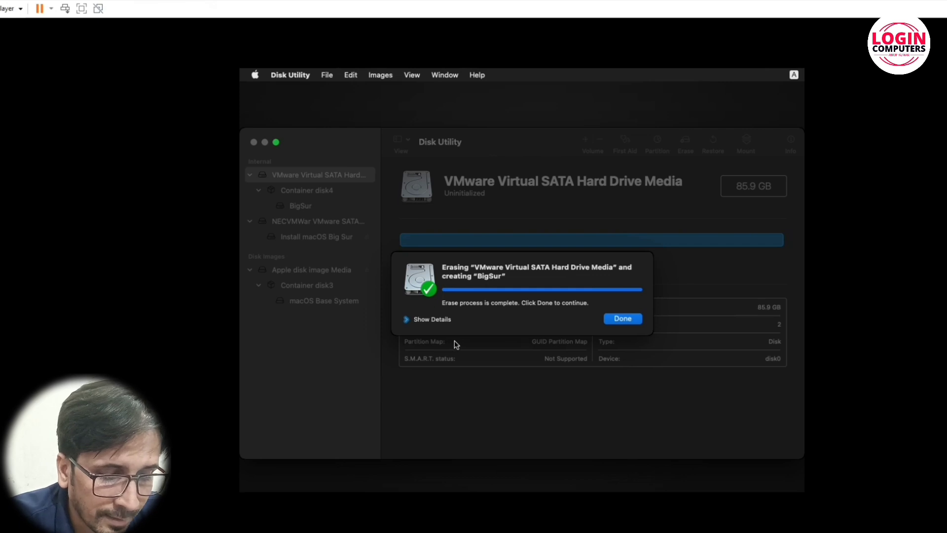
left_click(622, 320)
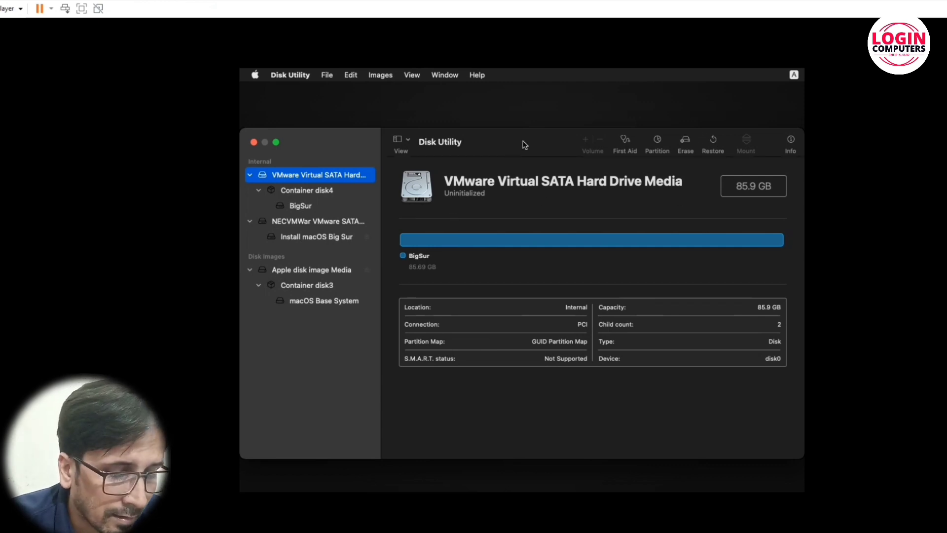
left_click(254, 142)
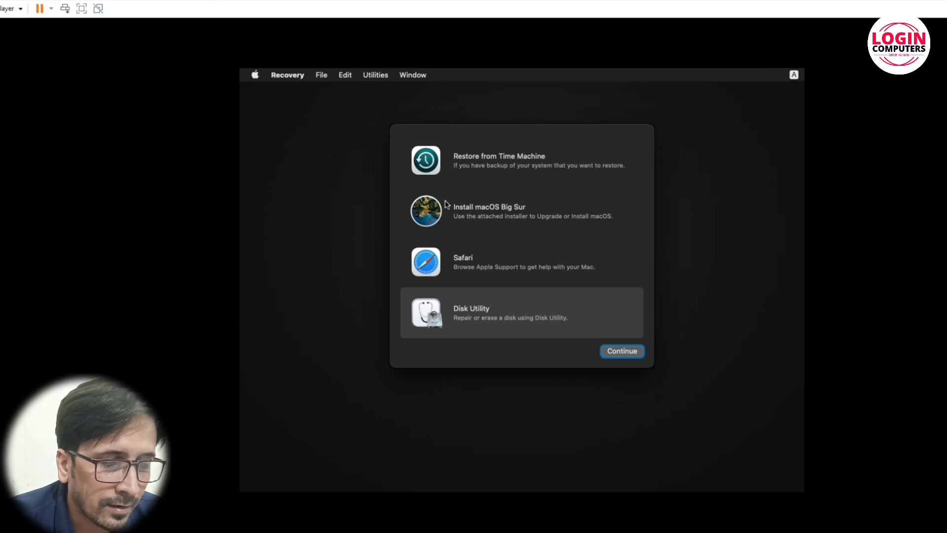
- Launch the macOS Big Sur installer from the recovery options and continue past its welcome page
left_click(470, 206)
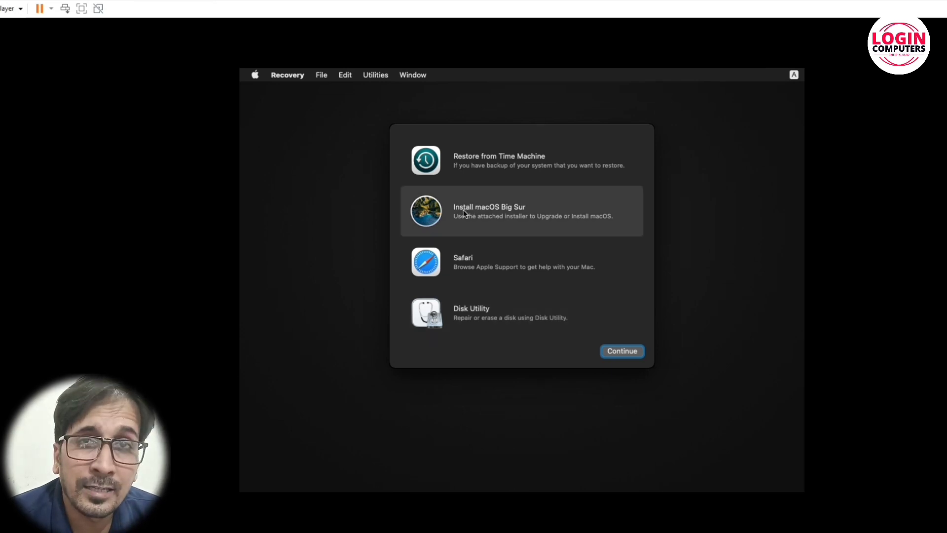
left_click(623, 352)
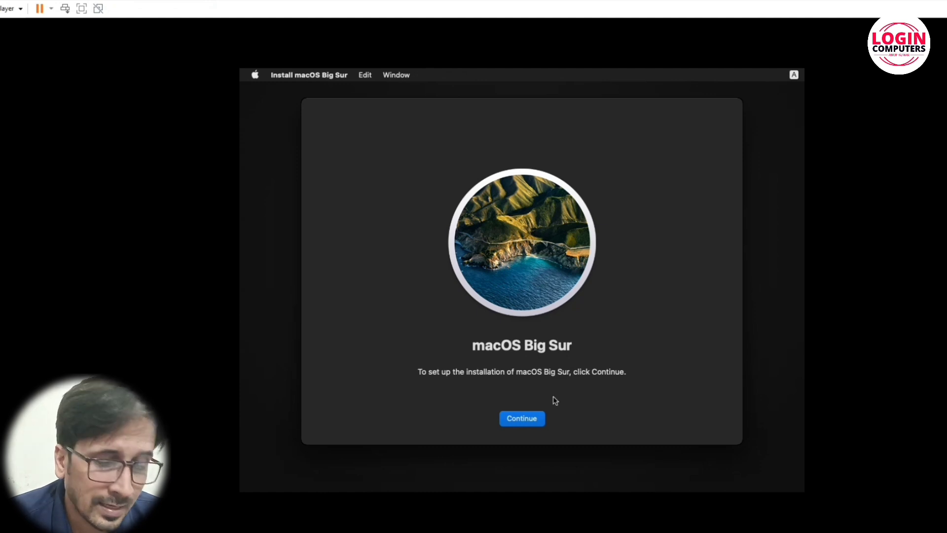
left_click(536, 419)
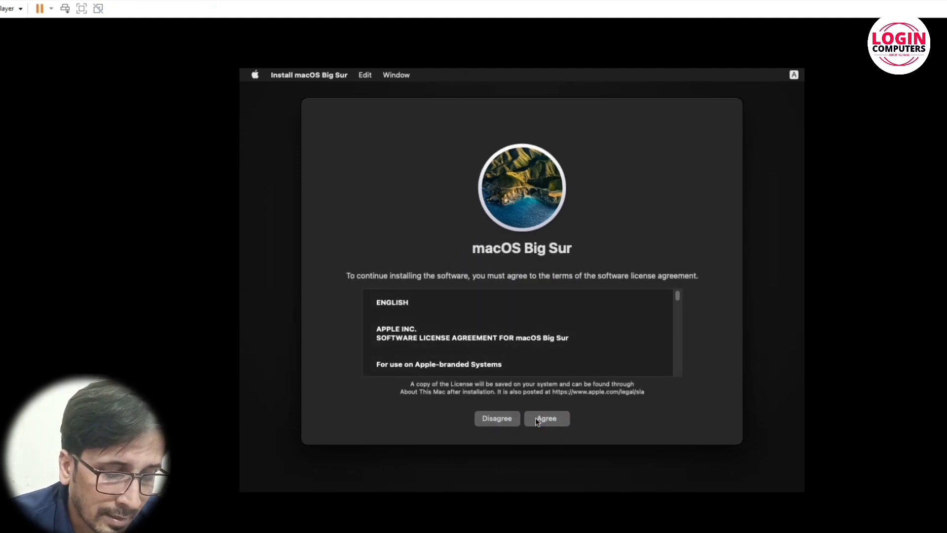
- Agree to the software license agreement and start installing macOS on the BigSur disk
scroll(427, 364, "down", 10)
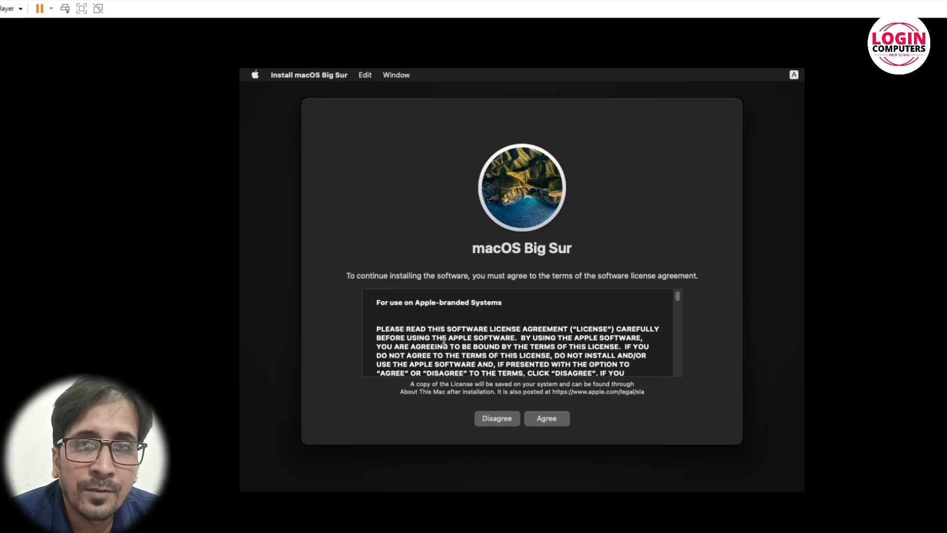
left_click(544, 419)
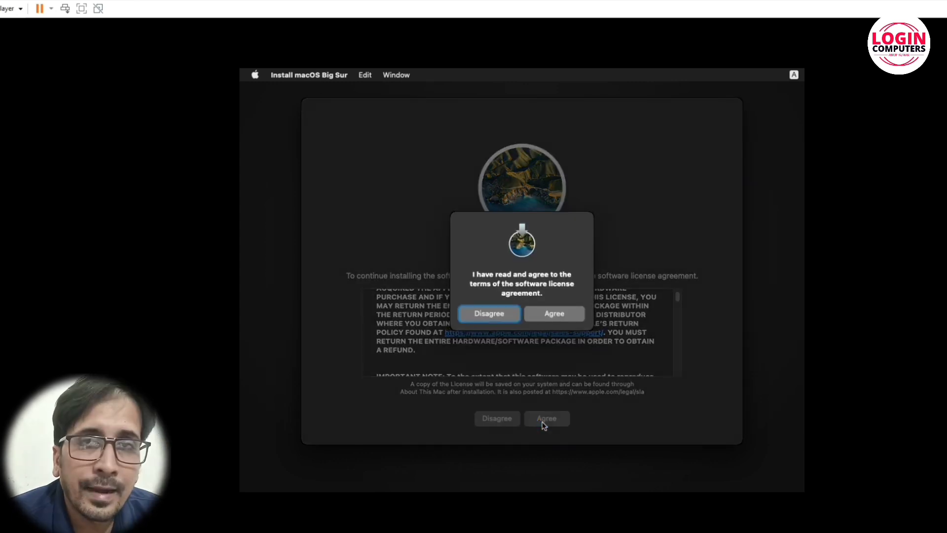
left_click(564, 318)
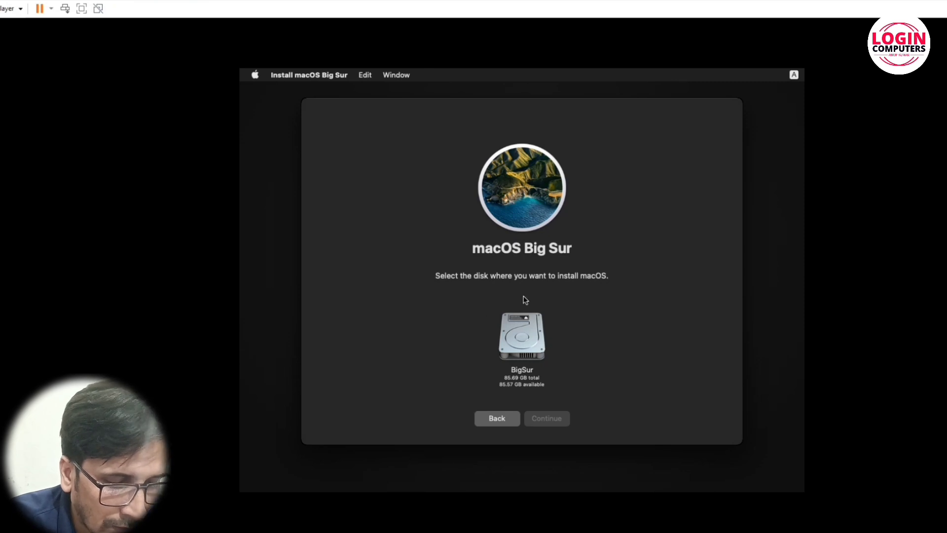
left_click(526, 324)
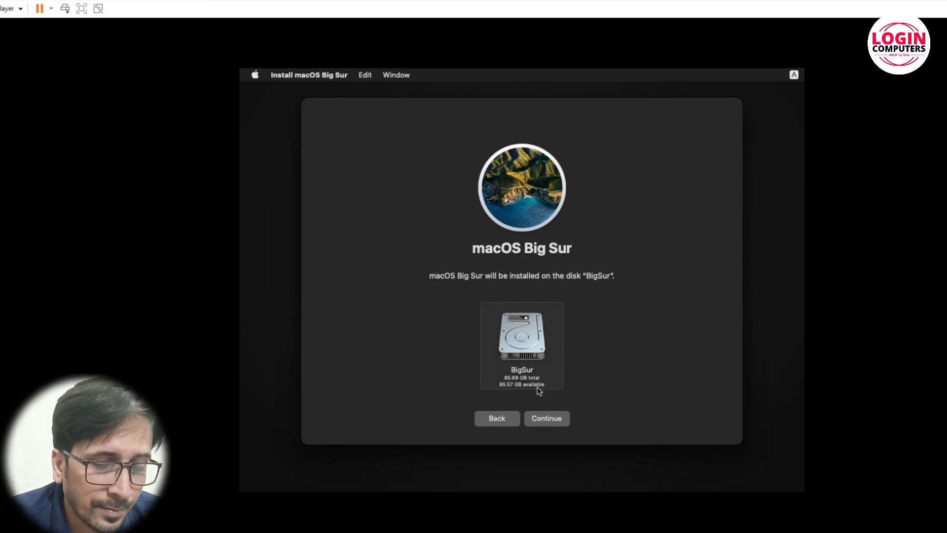
left_click(555, 426)
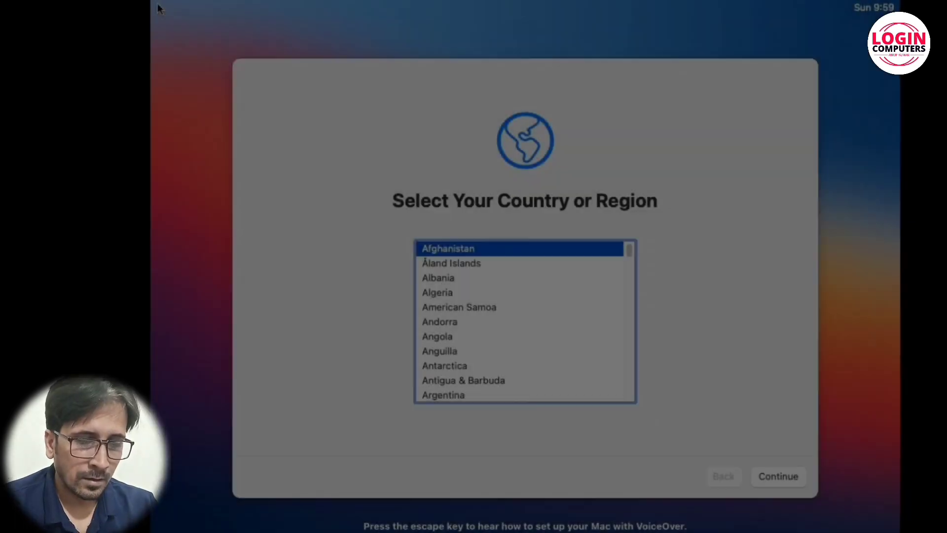
- Choose India as the country or region and continue
key("Down")
key("Down")
key("Down")
key("Down")
key("Down")
key("Down")
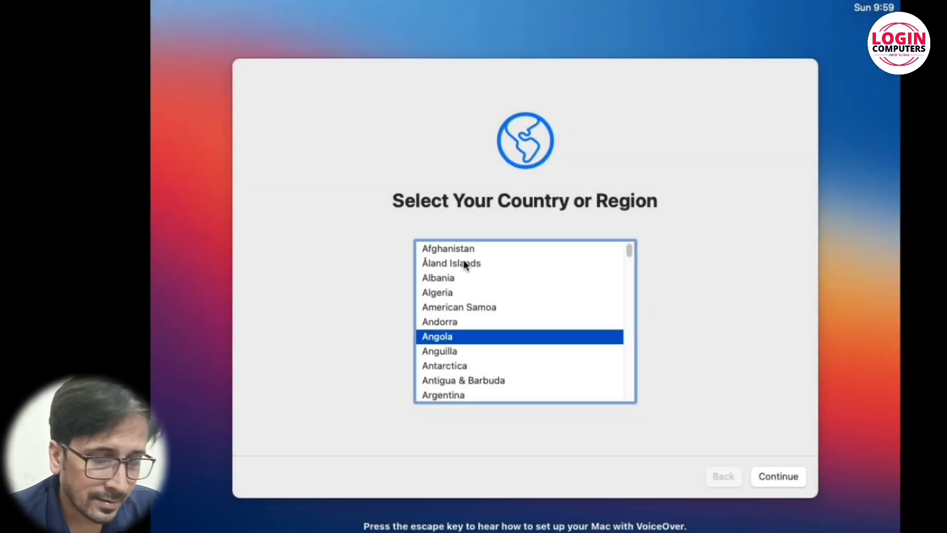
key("i")
key("Down")
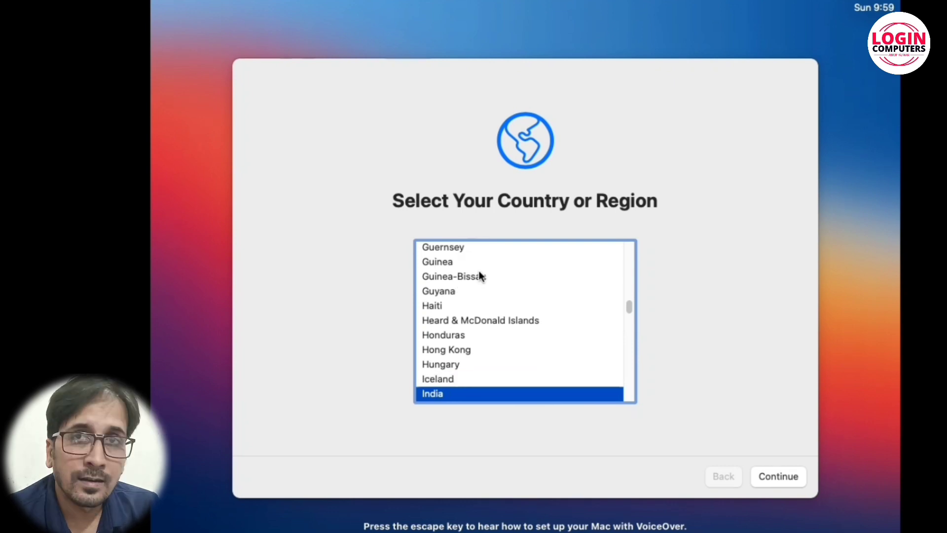
left_click(780, 475)
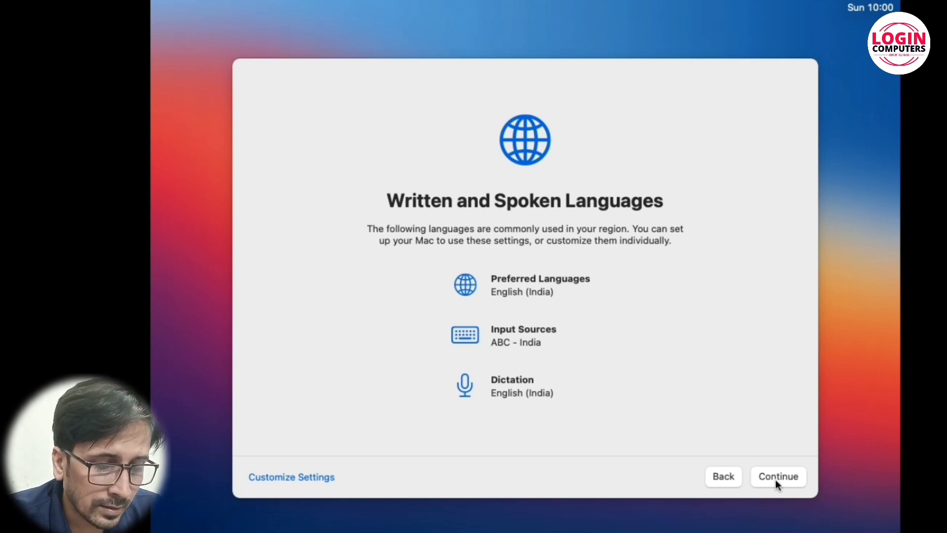
- Keep the suggested India language settings, skip the accessibility features, and proceed to the Apple ID sign-in page
left_click(776, 479)
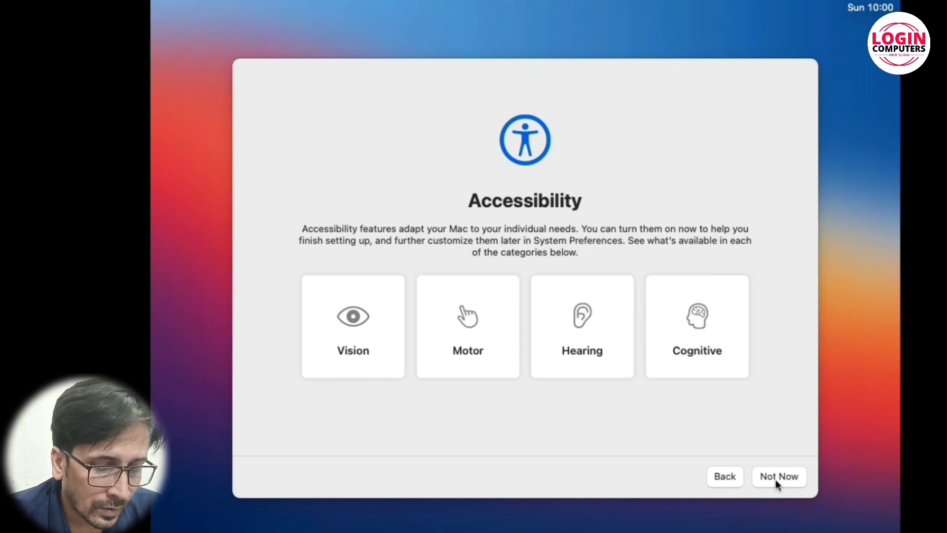
left_click(772, 481)
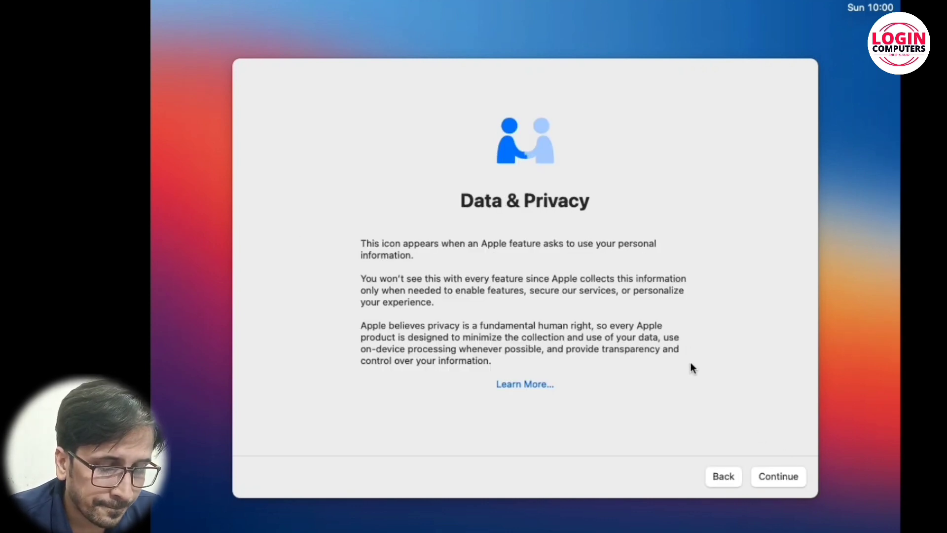
left_click(780, 472)
left_click(256, 477)
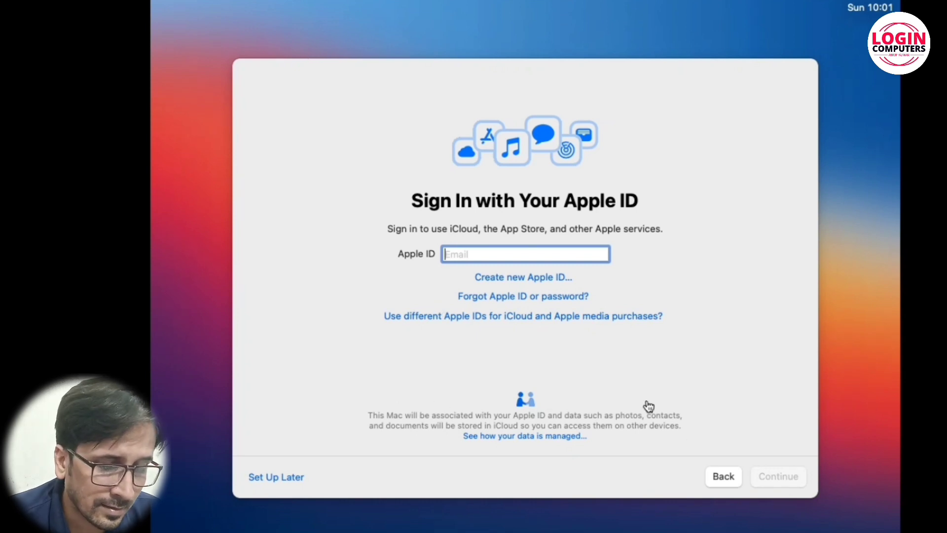
- Skip signing in with an Apple ID and agree to the macOS Software License Agreement
left_click(291, 477)
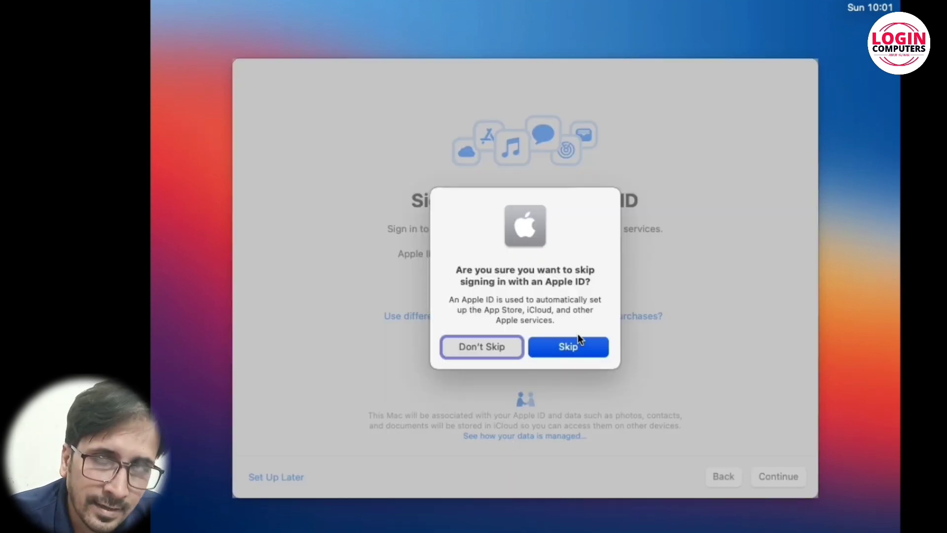
left_click(578, 347)
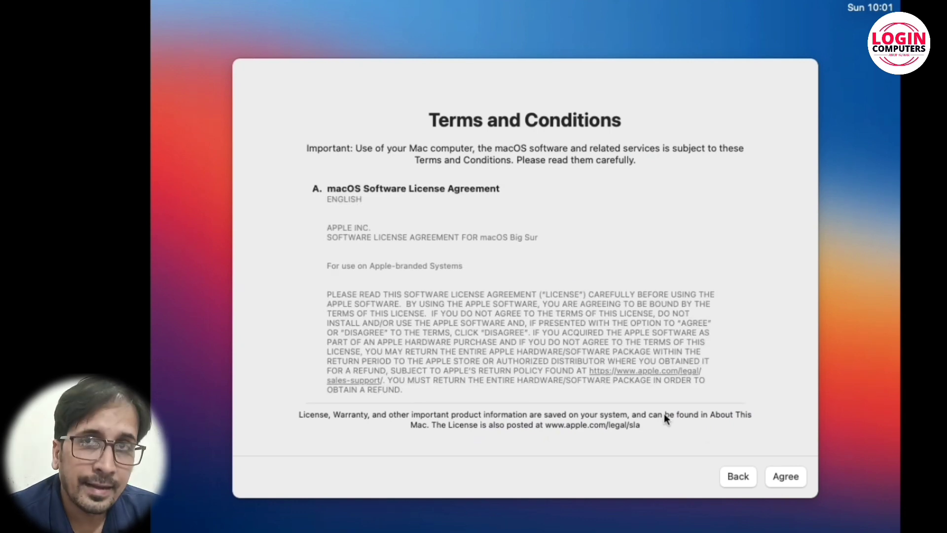
left_click(795, 477)
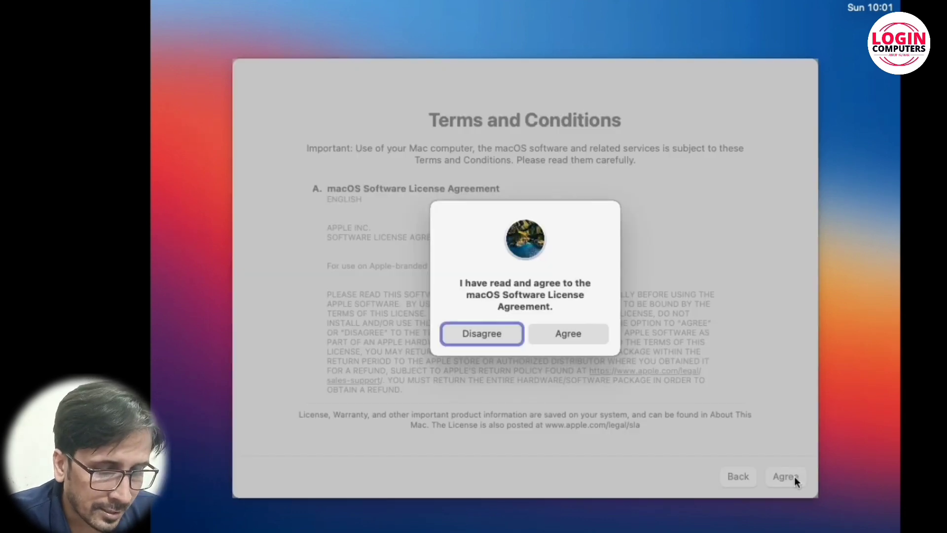
left_click(568, 334)
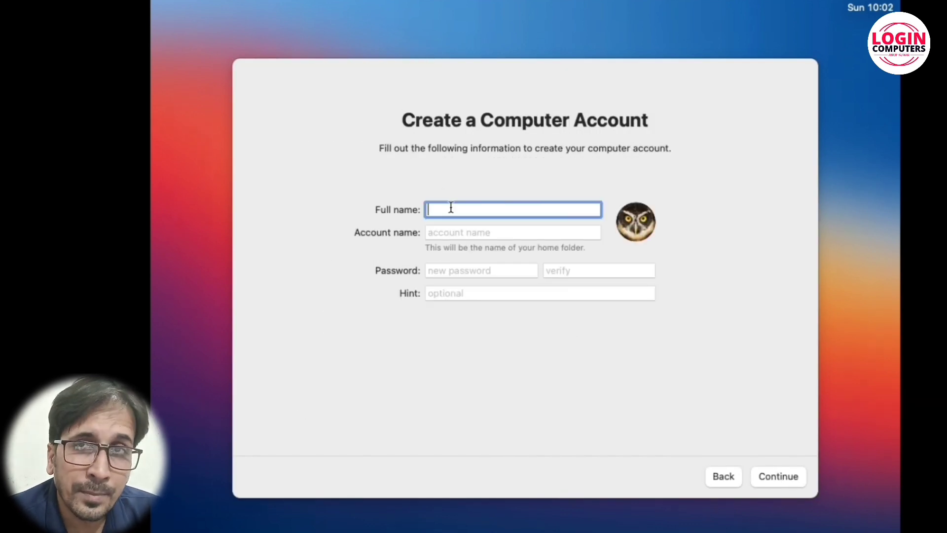
- Create the computer account with full name Login Computers and account name logincomputers, entering and verifying the account password
type("Login")
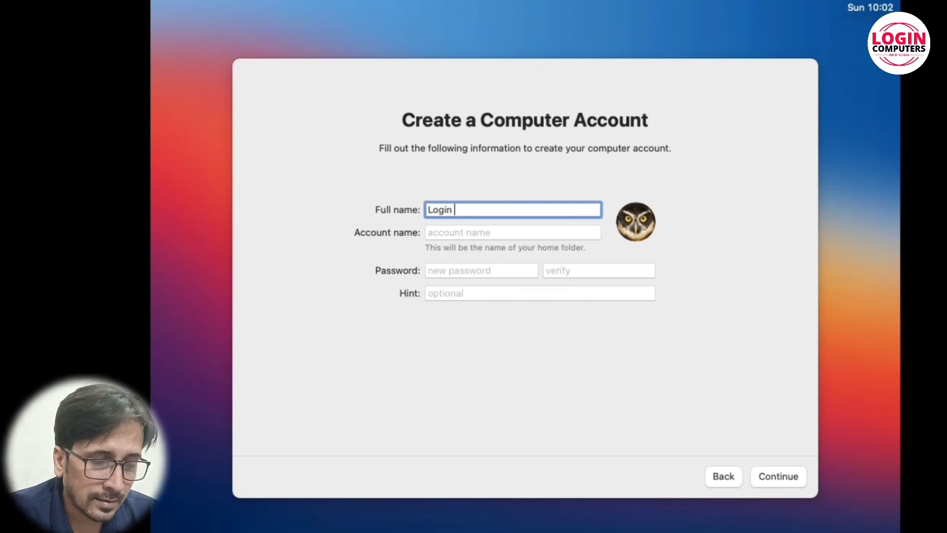
type(" Computers")
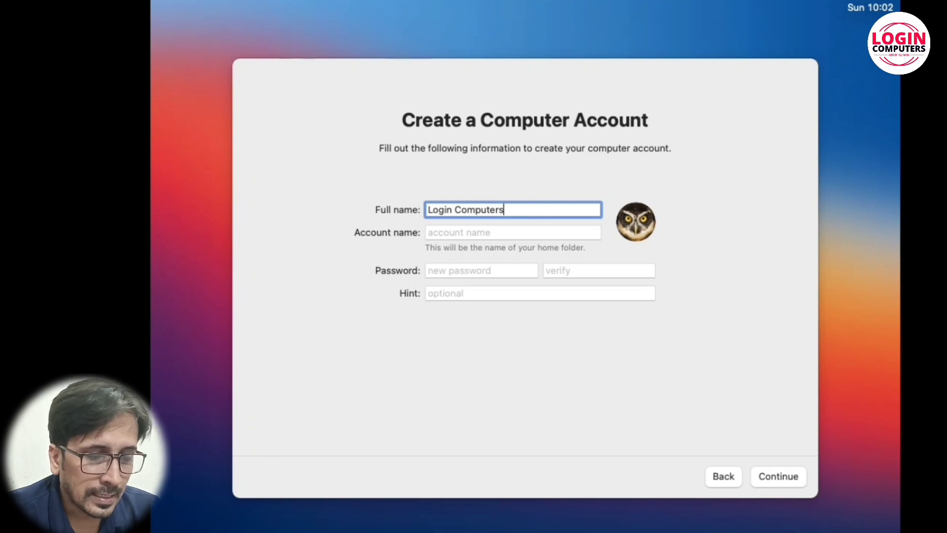
left_click(442, 233)
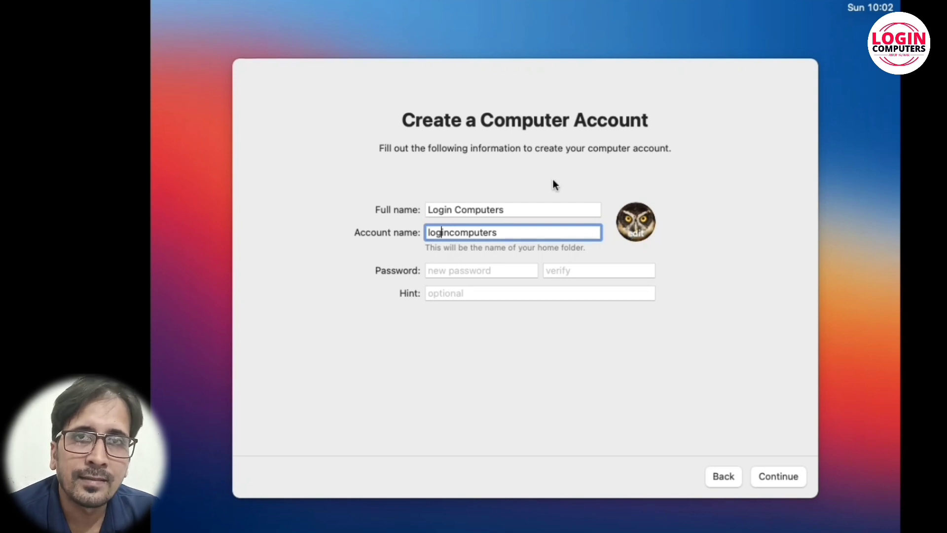
left_click(465, 269)
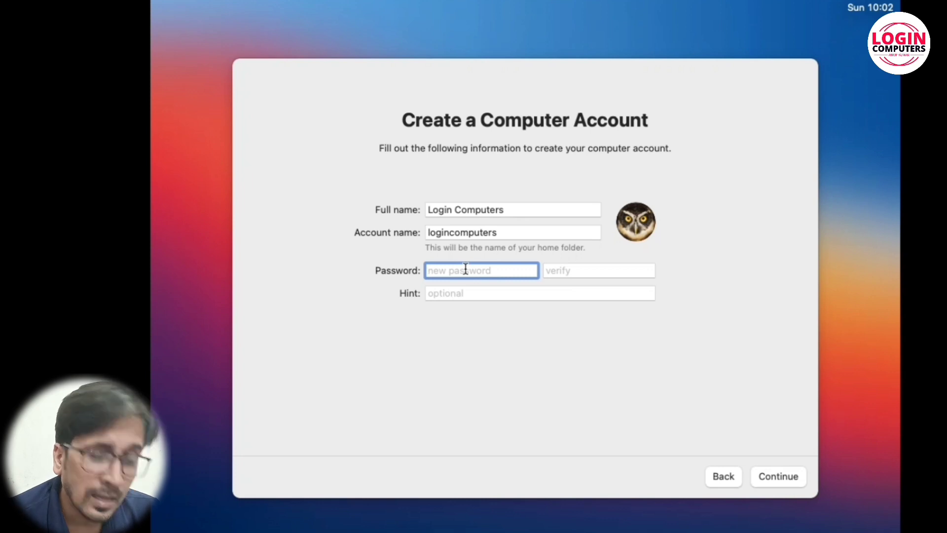
type("••••••••••")
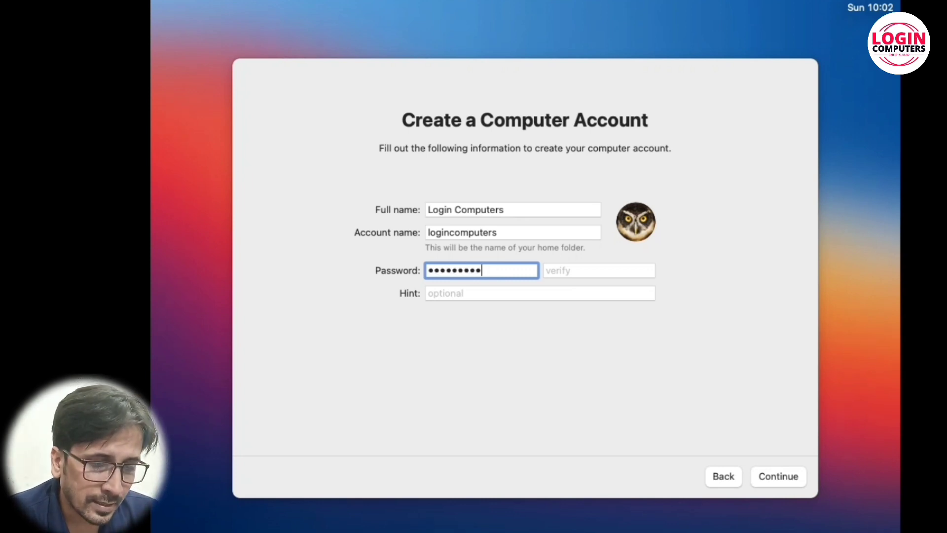
left_click(581, 272)
type("••••••••••")
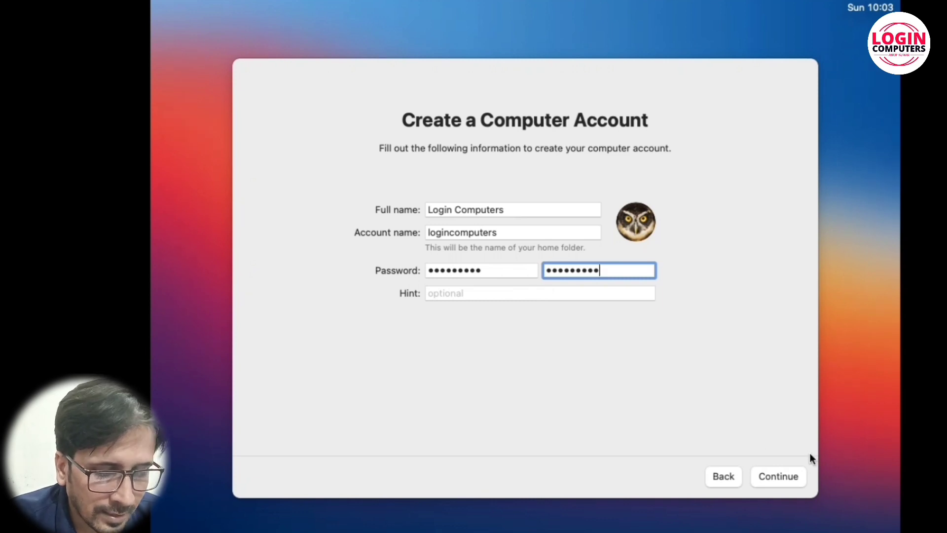
left_click(759, 483)
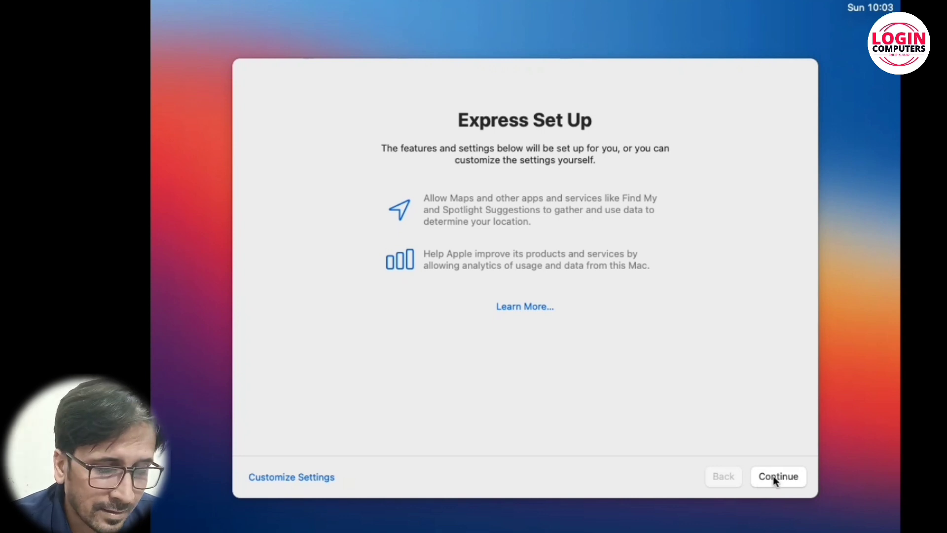
- Finish the setup assistant with the express settings, no crash data sharing, Screen Time deferred, and the Dark appearance
left_click(773, 476)
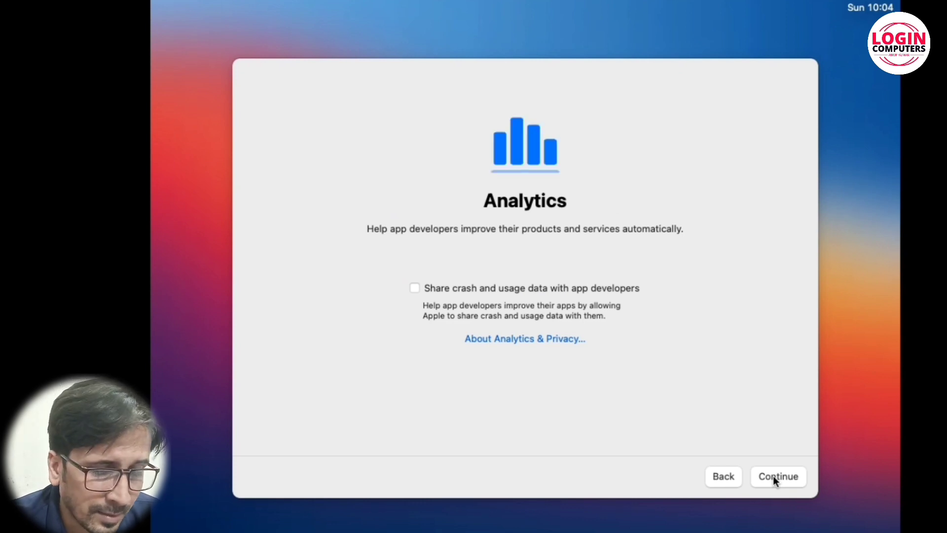
left_click(774, 476)
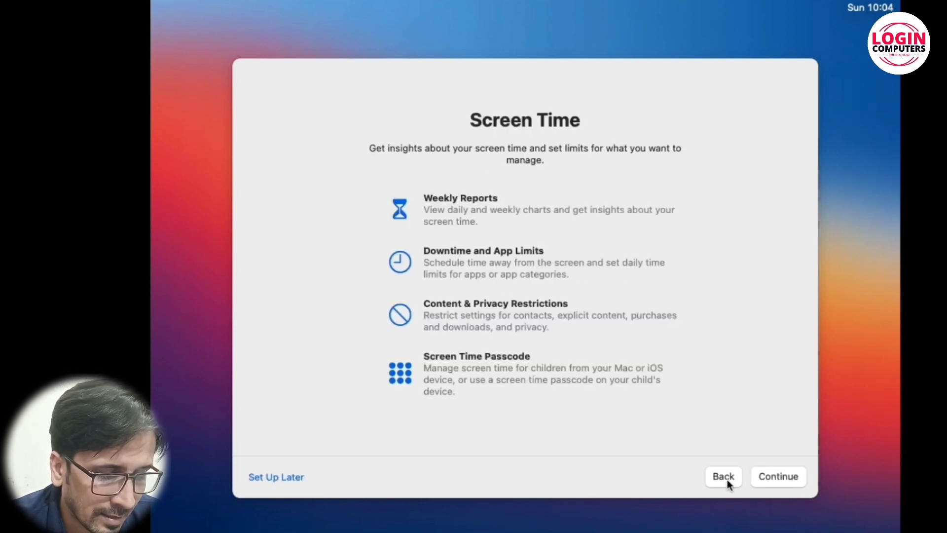
left_click(293, 477)
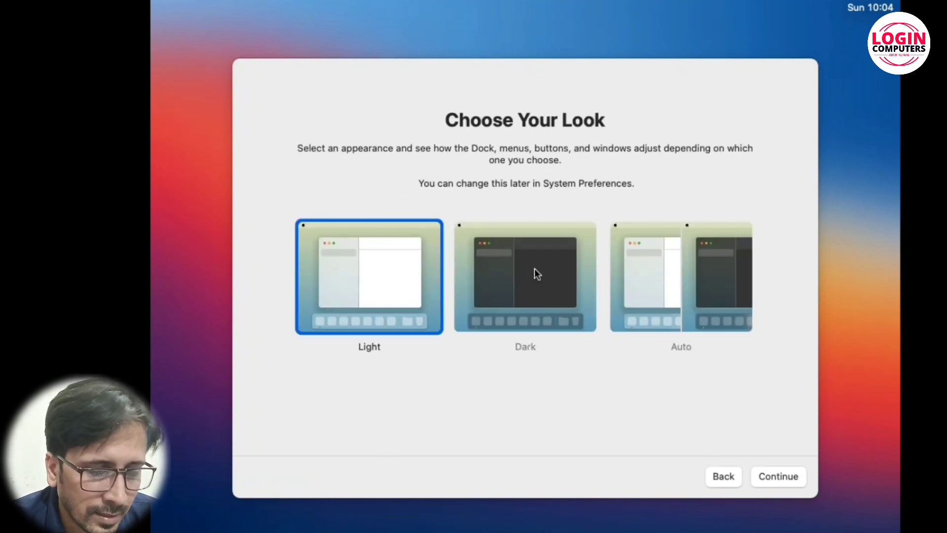
left_click(535, 270)
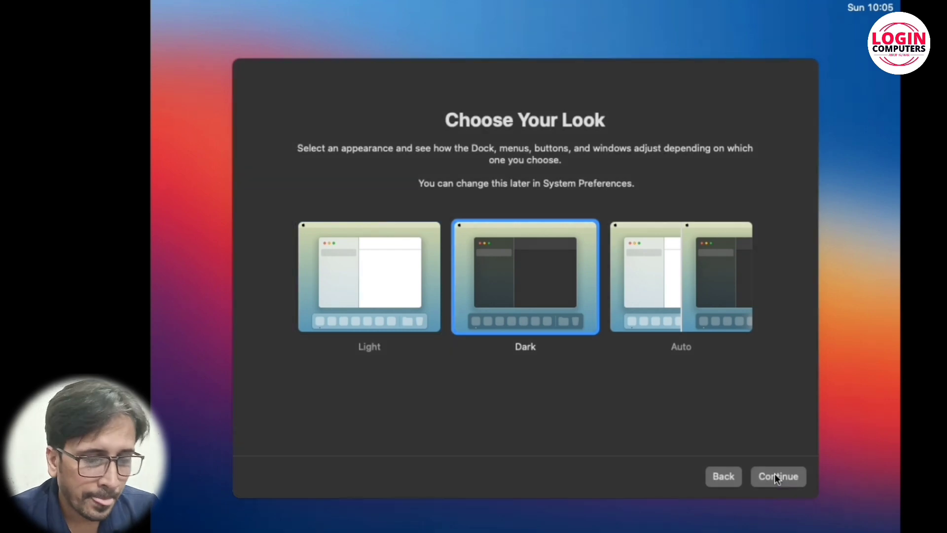
left_click(775, 475)
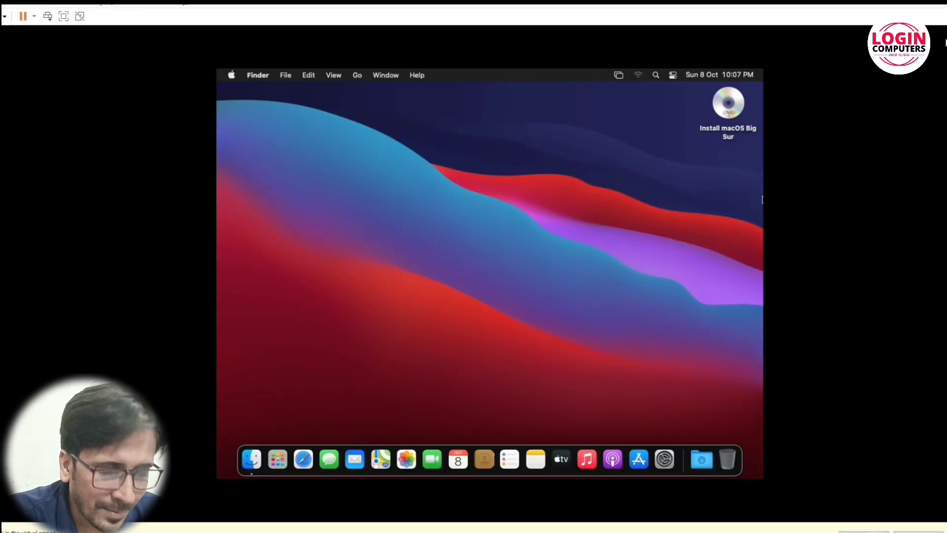
left_click_drag(656, 4, 681, 27)
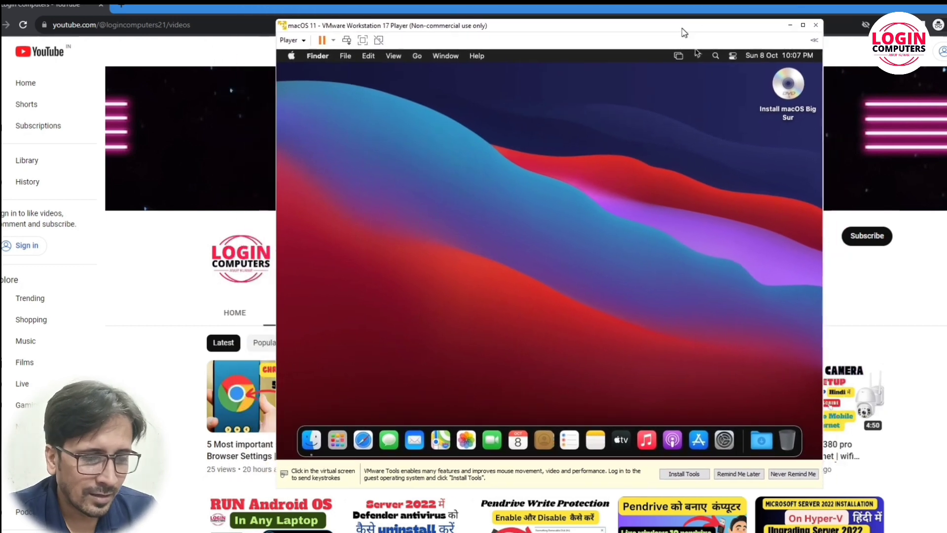
left_click(587, 222)
right_click(484, 206)
left_click(442, 186)
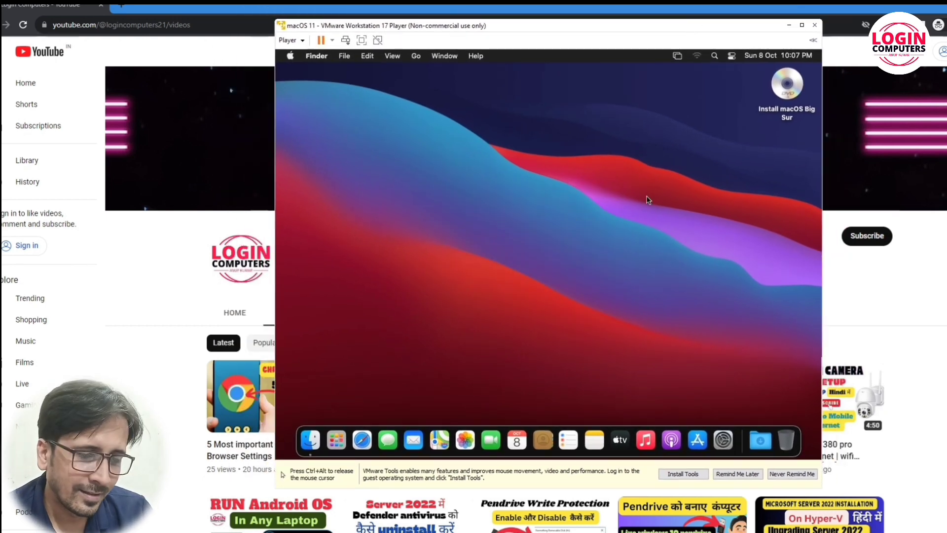
right_click(567, 197)
left_click(570, 200)
key("ctrl+alt+Return")
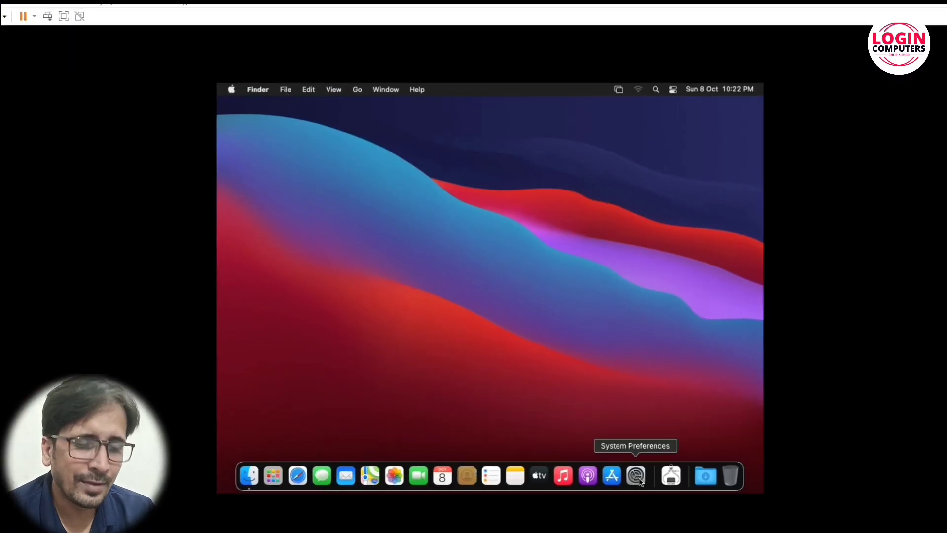
- Open the Time Zone settings of the Date & Time preferences and unlock them with the account password
left_click(636, 475)
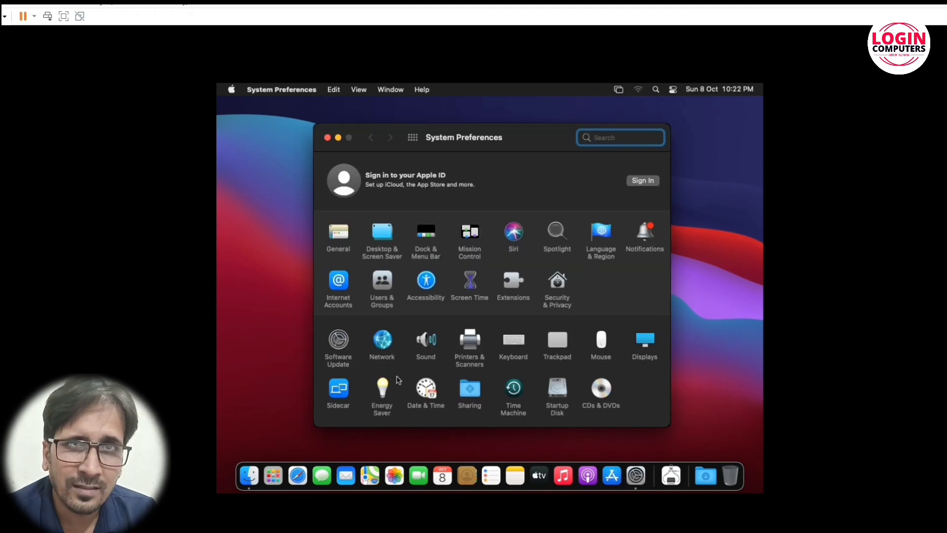
left_click(426, 391)
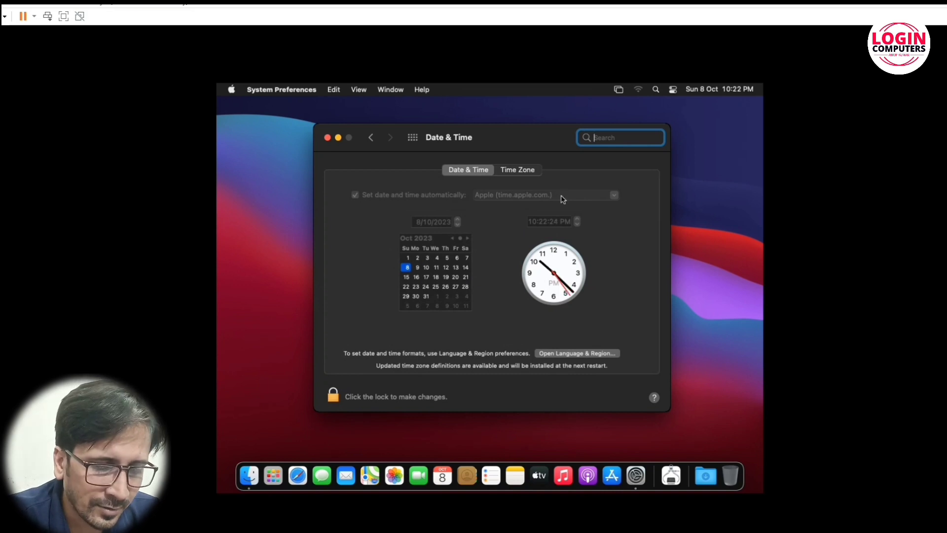
left_click(527, 172)
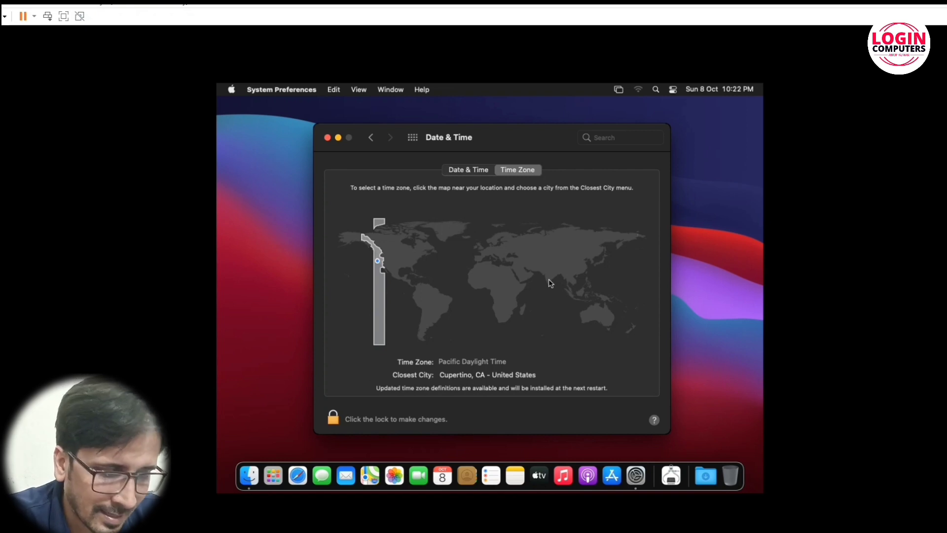
left_click(333, 421)
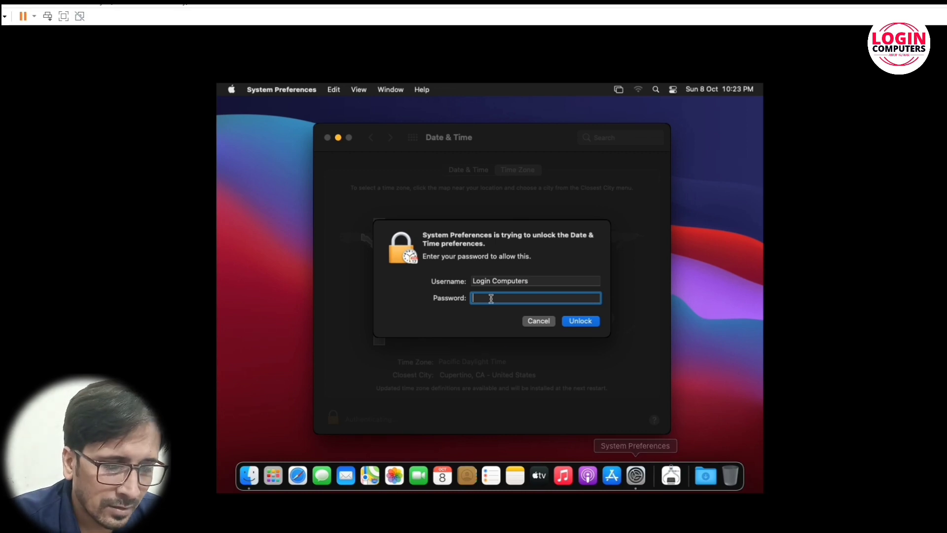
type("••••••••••")
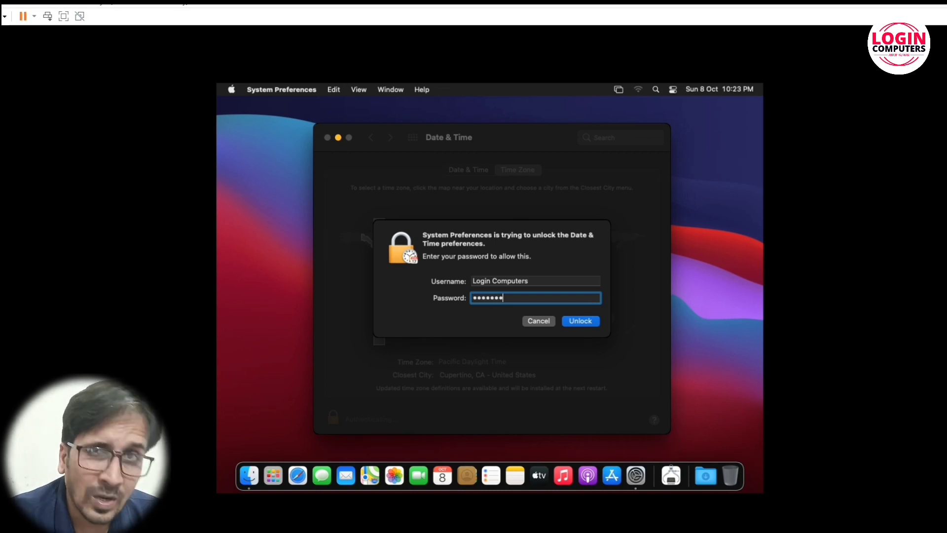
left_click(585, 324)
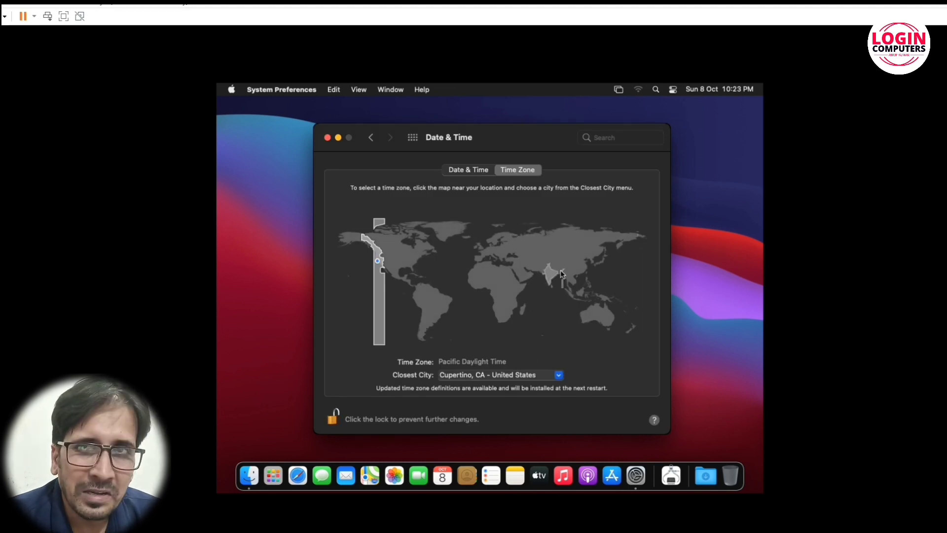
- Set the time zone to India Standard Time with Ahmedabad - India as the closest city, and close the preferences
left_click(551, 278)
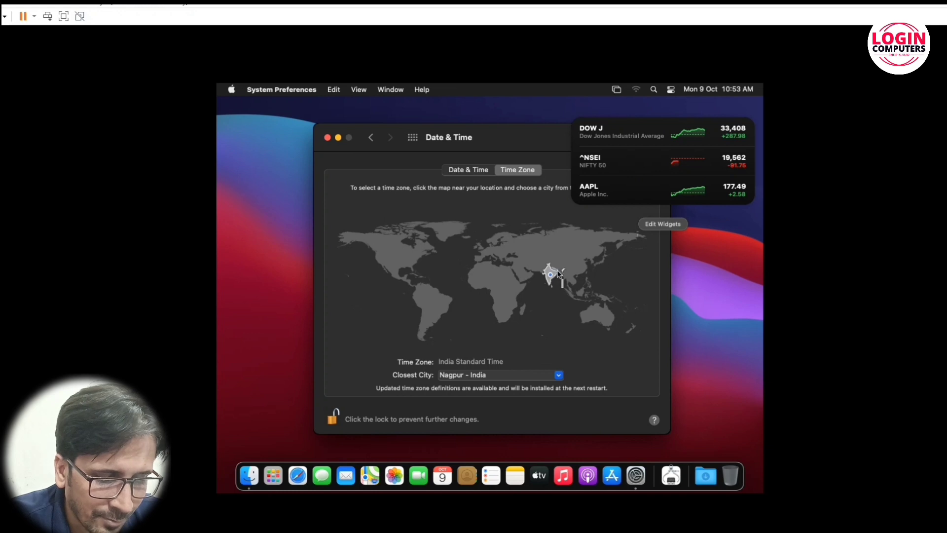
left_click(552, 277)
left_click(555, 276)
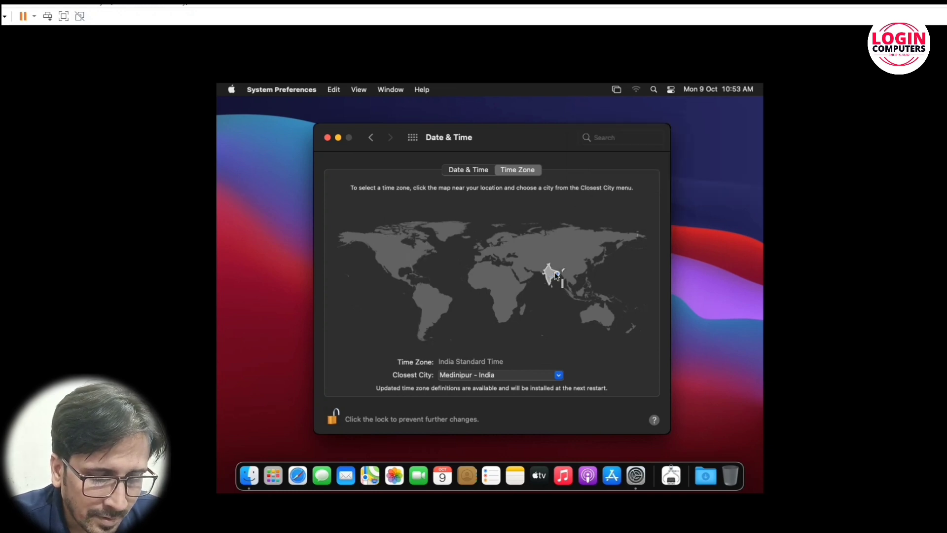
left_click(550, 272)
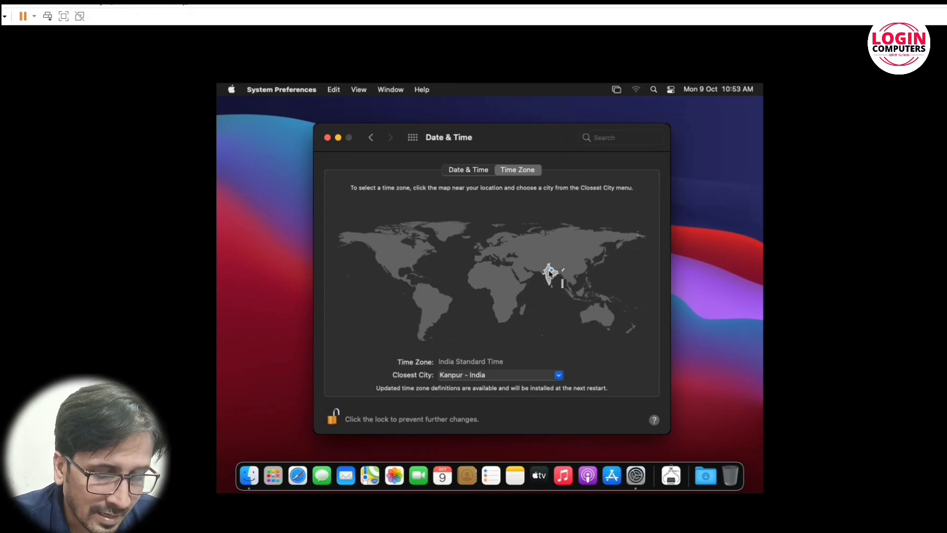
left_click(547, 274)
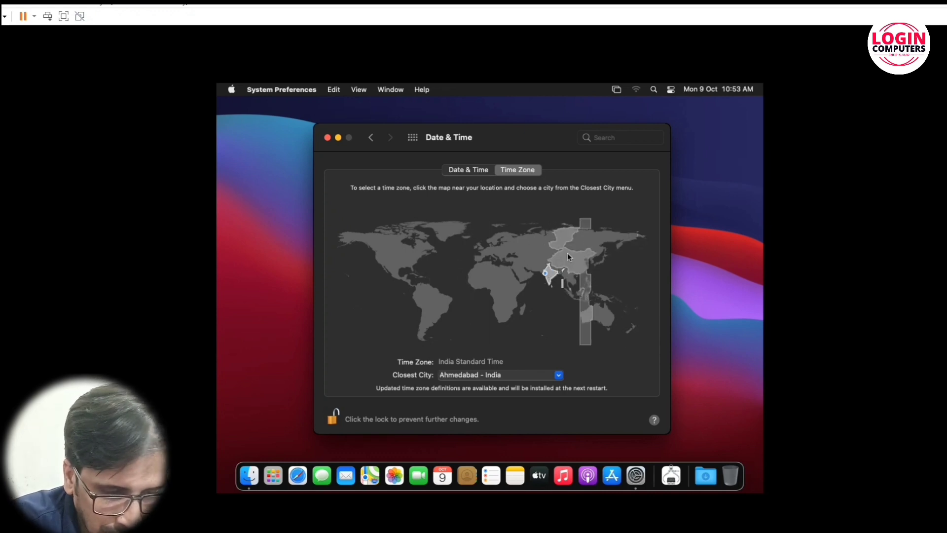
left_click(328, 137)
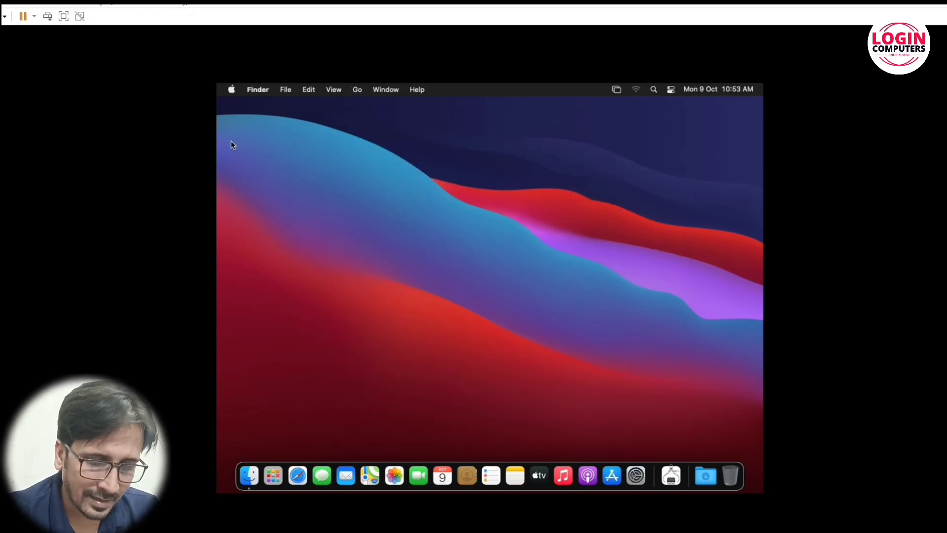
- View the macOS version and hardware overview in About This Mac, and close it
left_click(231, 90)
left_click(238, 107)
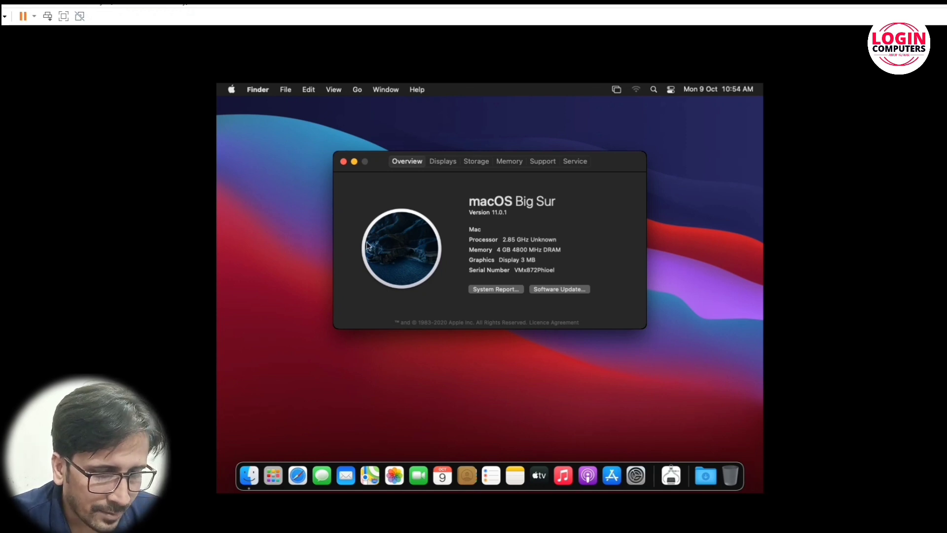
left_click(344, 162)
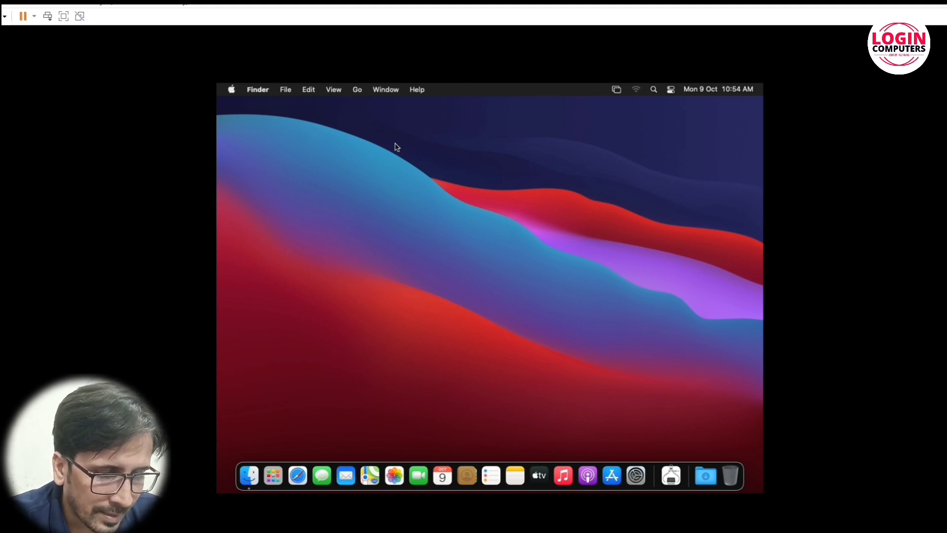
left_click(231, 90)
mouse_move(245, 92)
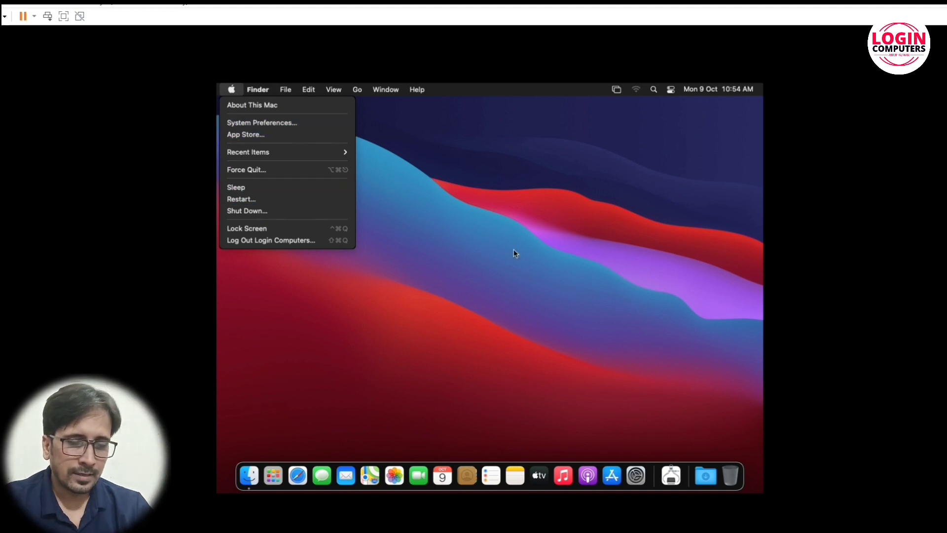
left_click(621, 209)
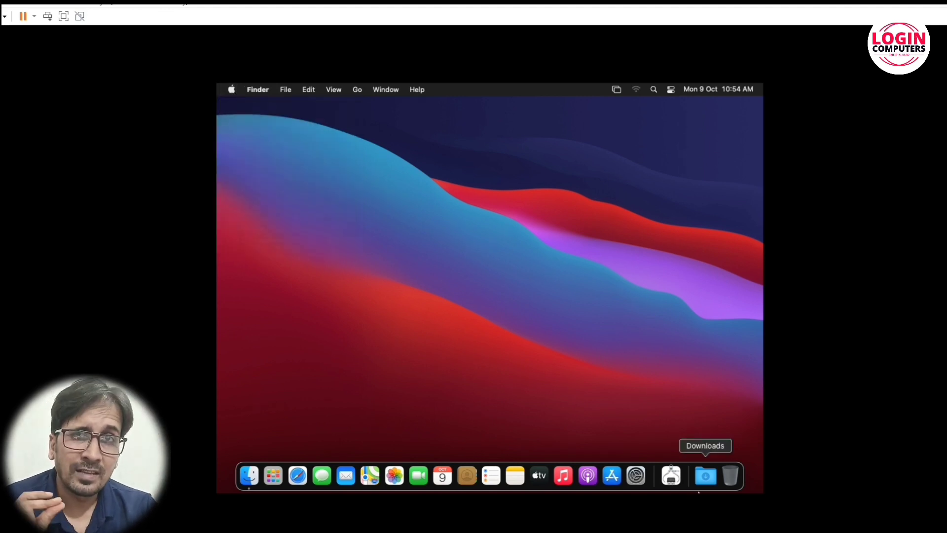